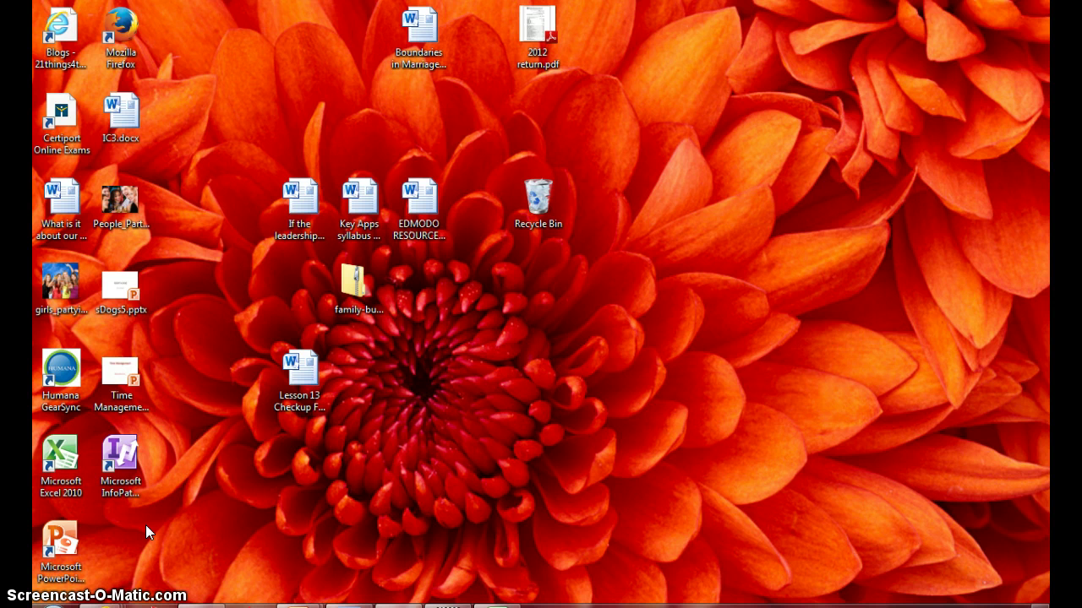
Open PowerPoint 2010 and Word 2010, with the blank Word document in a maximized window.
{"action": "left_click", "coordinate": [65, 545]}
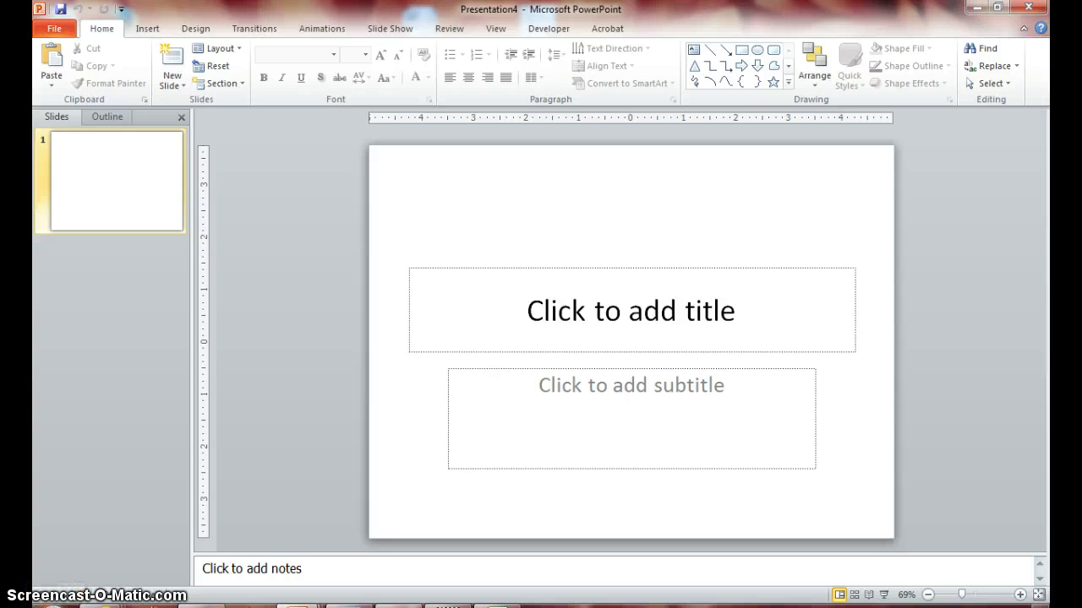
{"action": "left_click", "coordinate": [55, 601]}
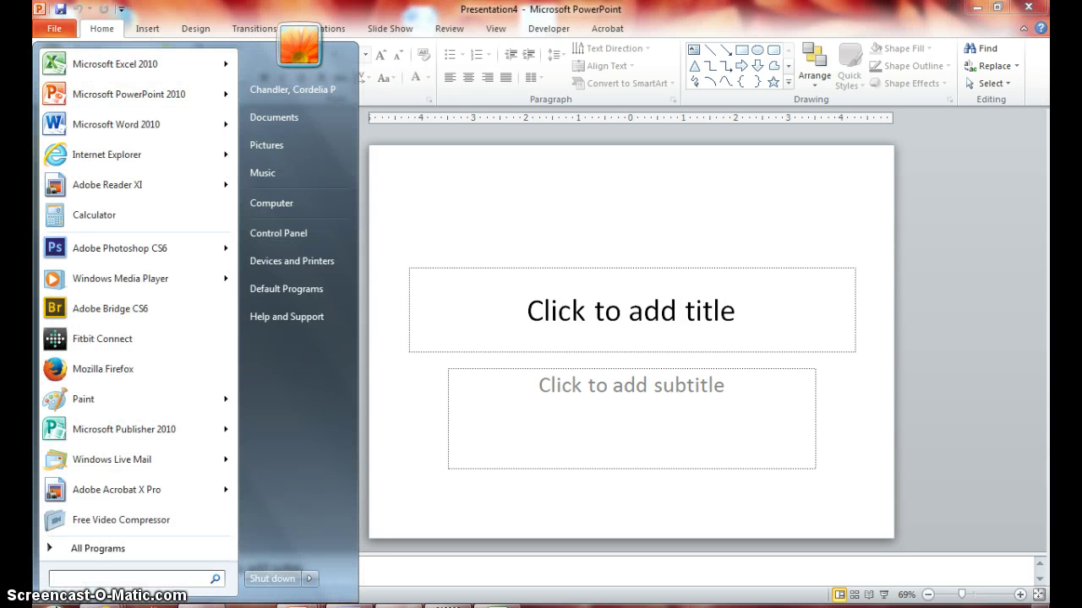
{"action": "left_click", "coordinate": [101, 127]}
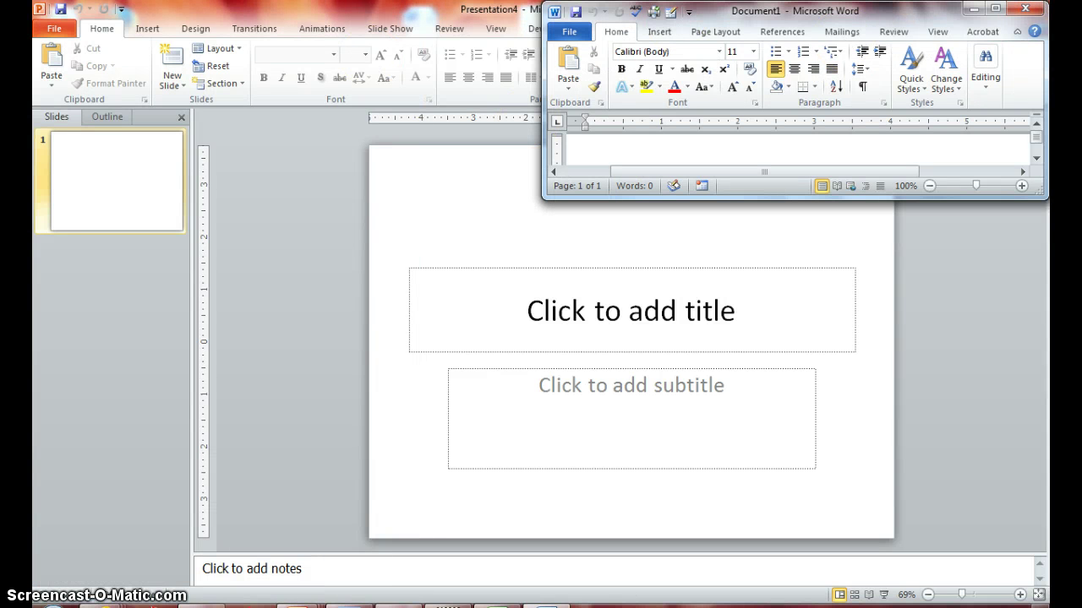
{"action": "left_click", "coordinate": [995, 8]}
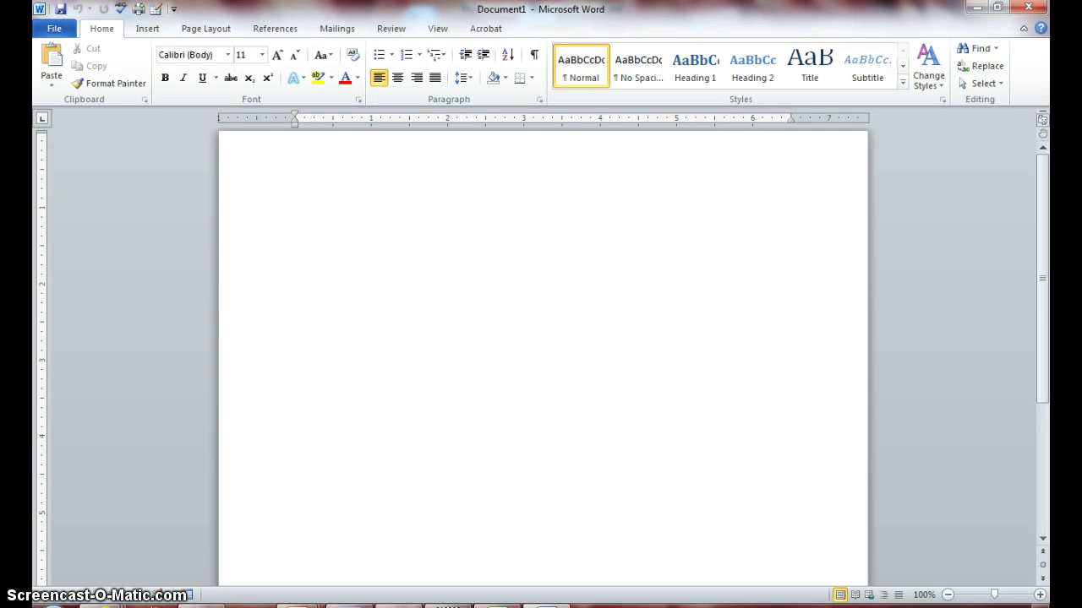
Launch Excel 2010 from the installed Microsoft Office programs and maximize its blank workbook.
{"action": "left_click", "coordinate": [17, 601]}
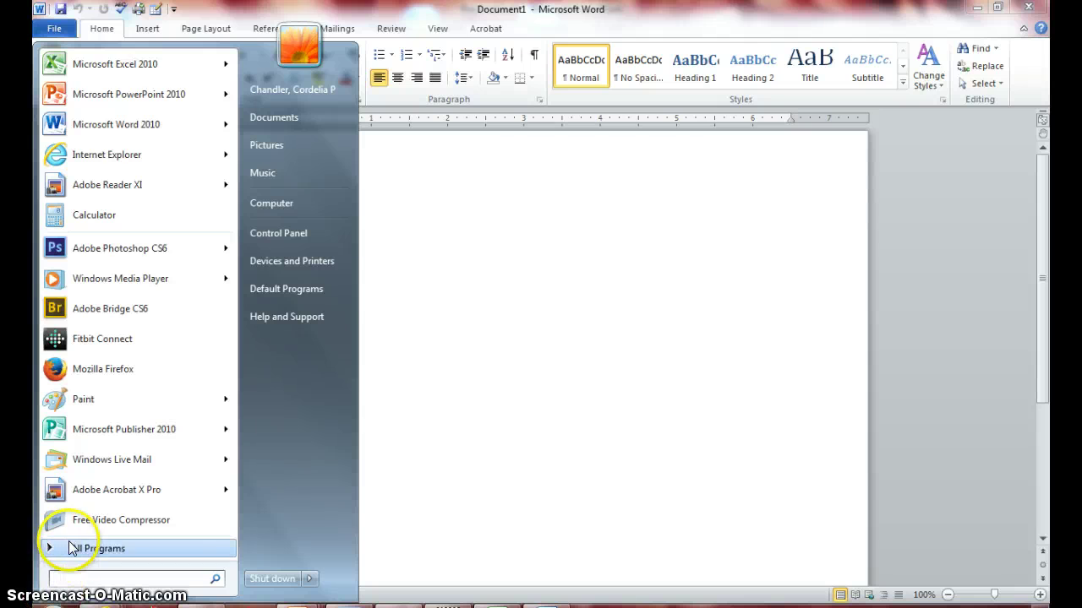
{"action": "left_click", "coordinate": [74, 548]}
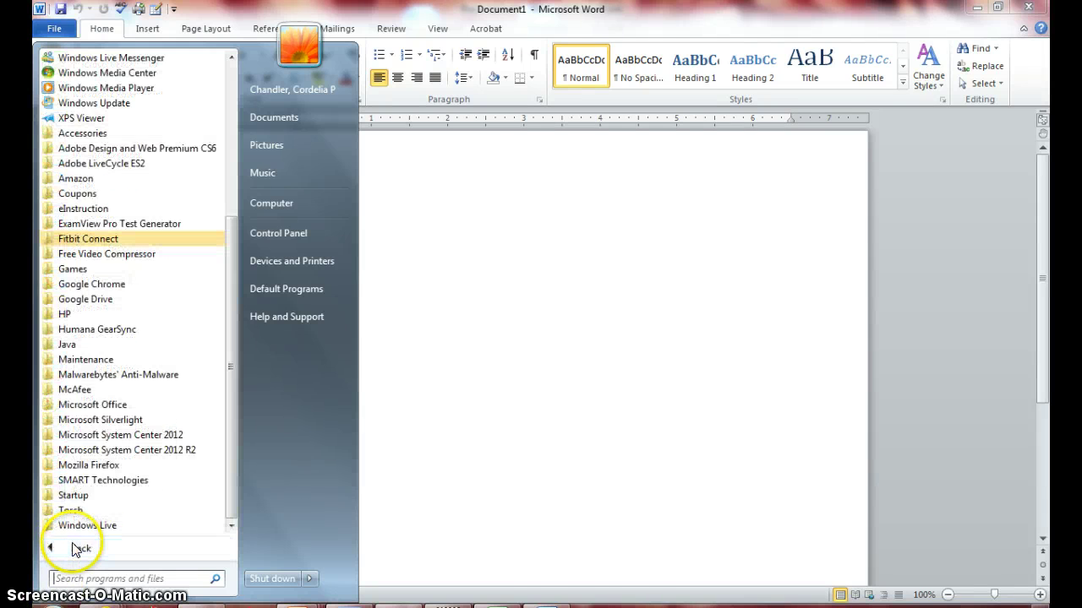
{"action": "left_click", "coordinate": [99, 406]}
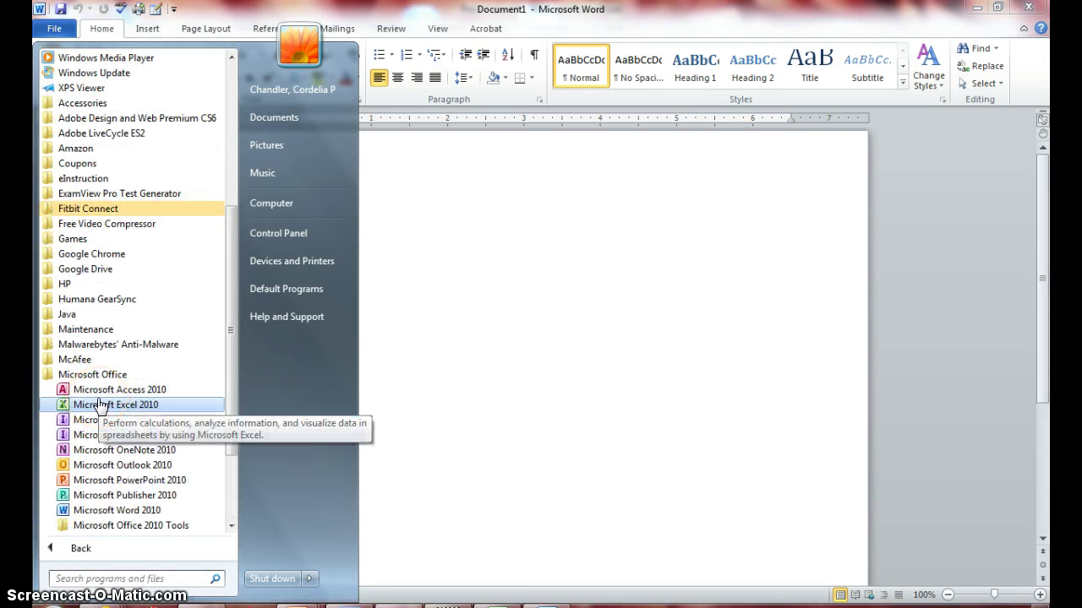
{"action": "left_click", "coordinate": [99, 406]}
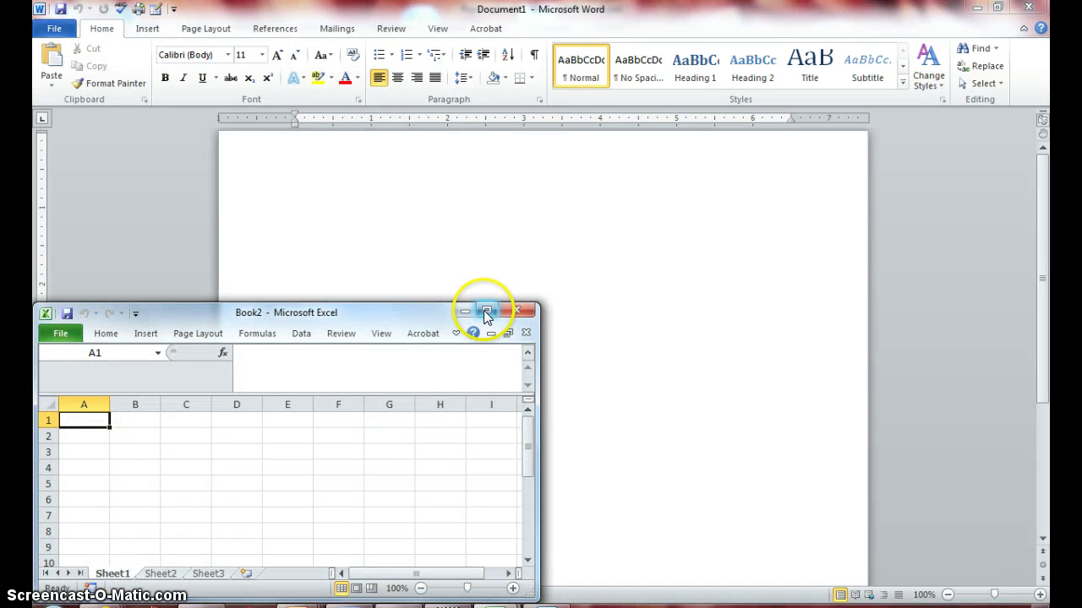
{"action": "left_click", "coordinate": [483, 312]}
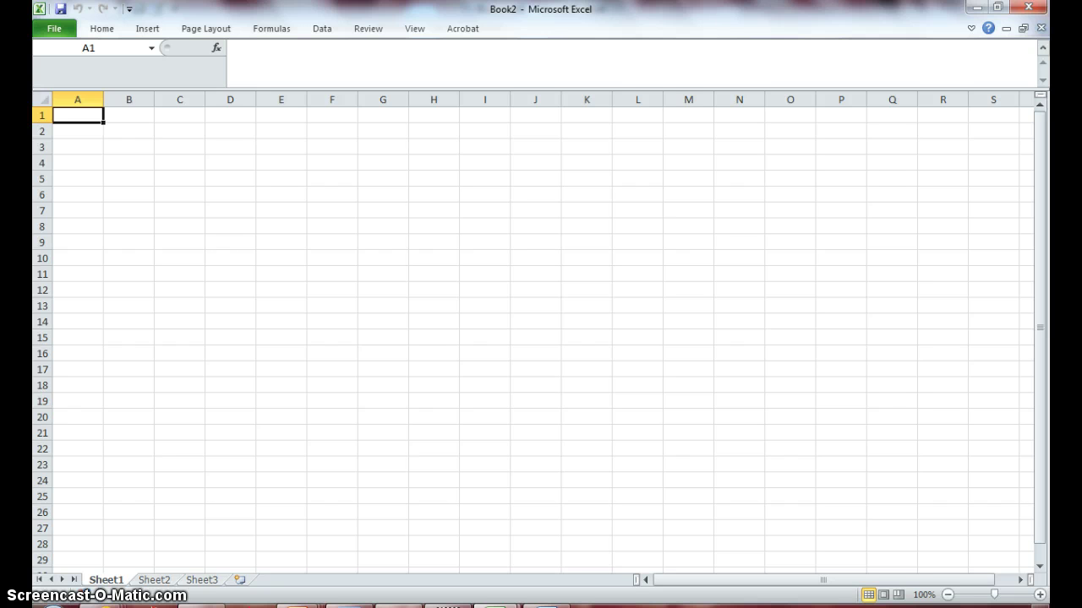
Arrange the open Excel, Word and PowerPoint windows stacked on the desktop.
{"action": "right_click", "coordinate": [667, 607]}
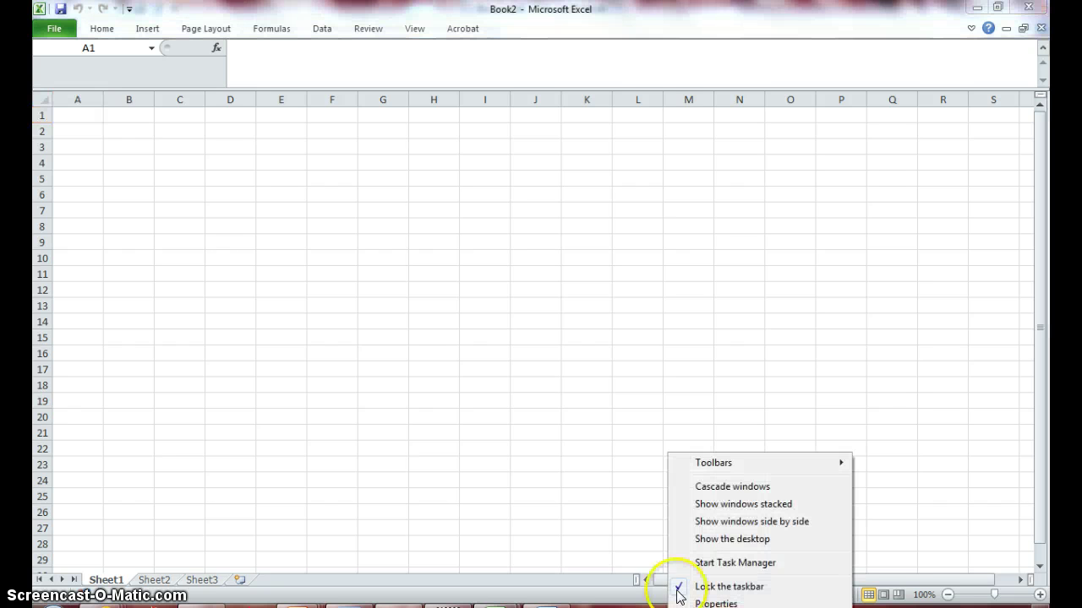
{"action": "left_click", "coordinate": [726, 506]}
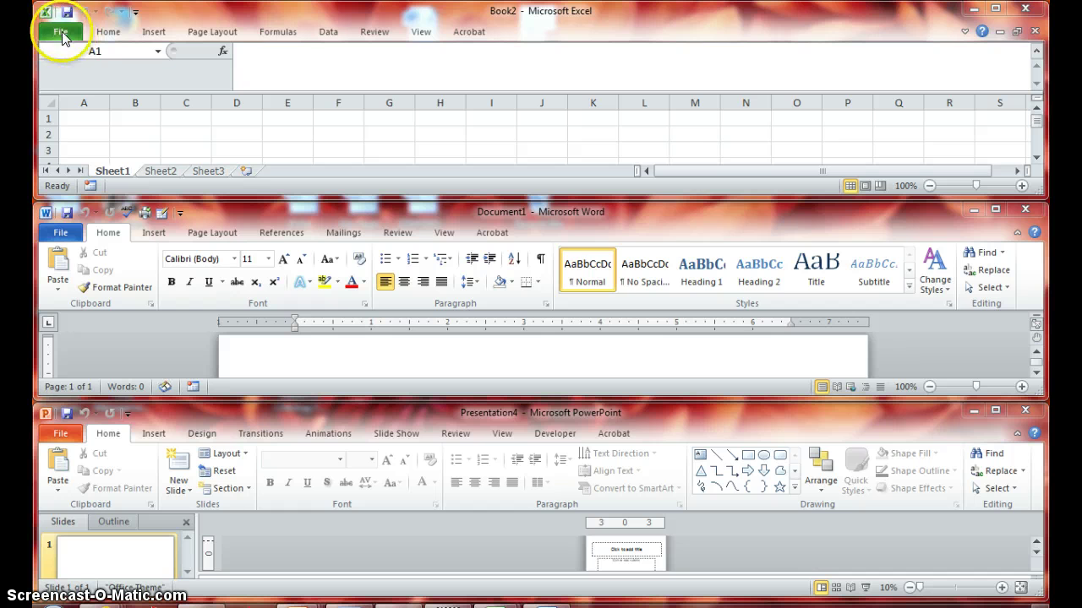
Compare the ribbon commands across the three programs: Excel's Page Layout, Word's Insert, and PowerPoint's Insert and Design sets.
{"action": "left_click", "coordinate": [114, 39]}
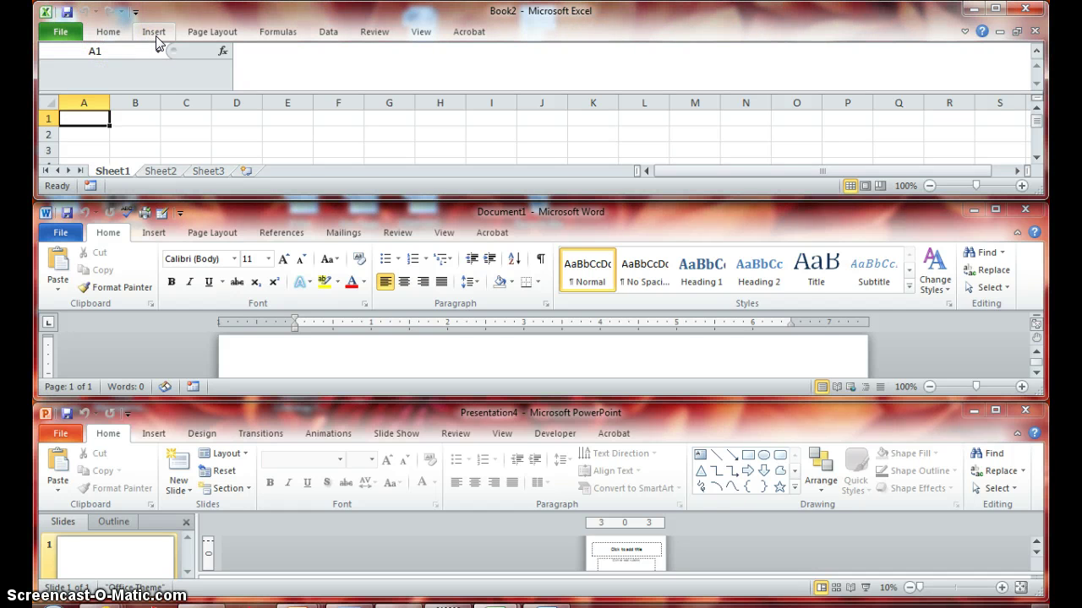
{"action": "left_click", "coordinate": [152, 34]}
{"action": "left_click", "coordinate": [215, 34]}
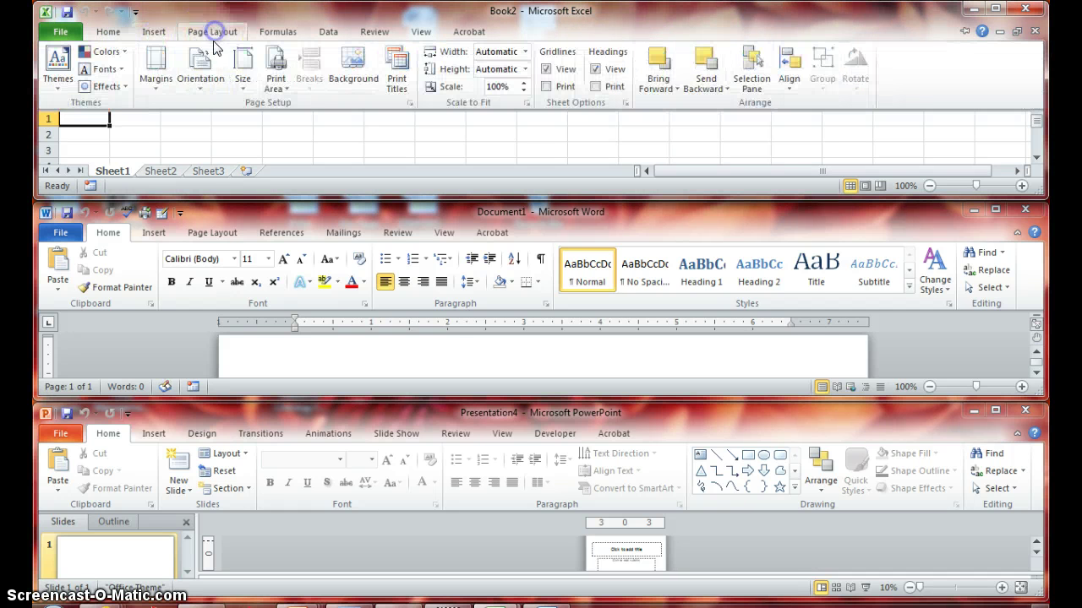
{"action": "left_click", "coordinate": [118, 234]}
{"action": "left_click", "coordinate": [149, 237]}
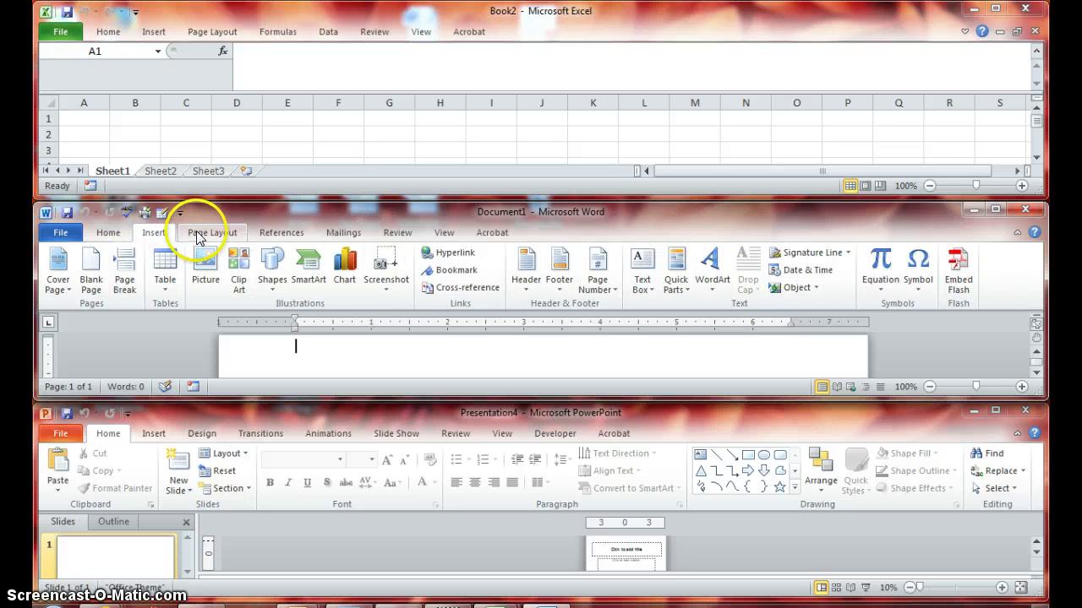
{"action": "left_click", "coordinate": [152, 433]}
{"action": "left_click", "coordinate": [201, 433]}
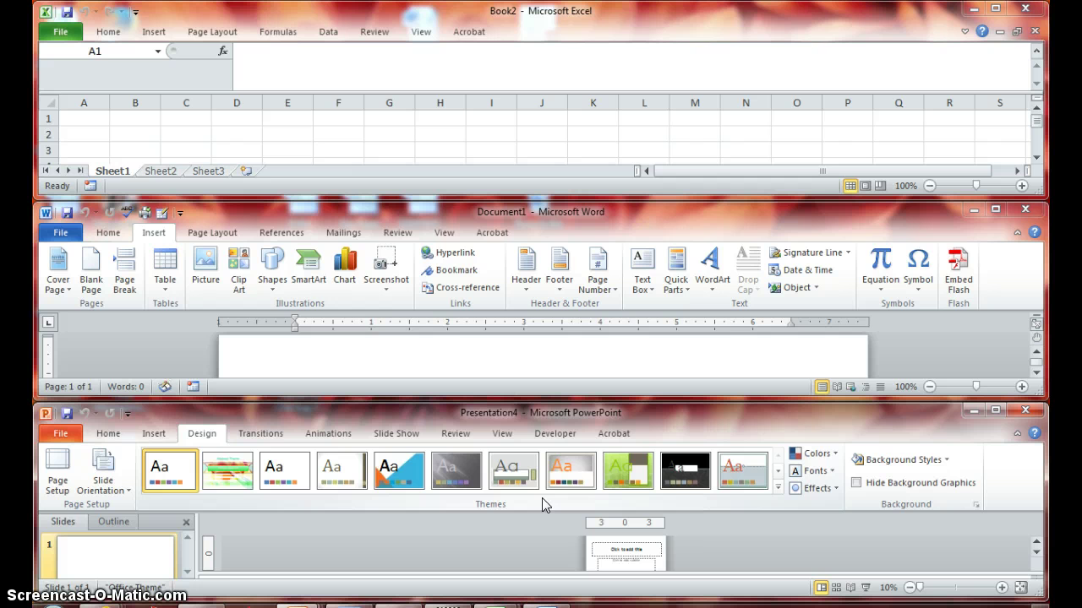
Close the PowerPoint presentation and the Excel workbook, and maximize the blank Word document.
{"action": "left_click", "coordinate": [1024, 412]}
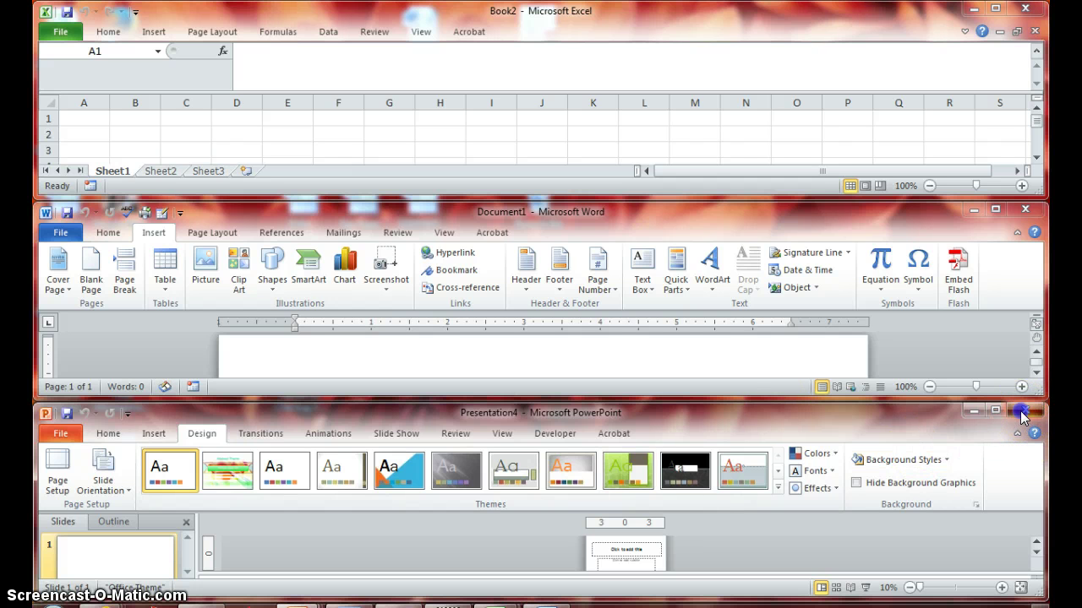
{"action": "left_click", "coordinate": [1026, 10]}
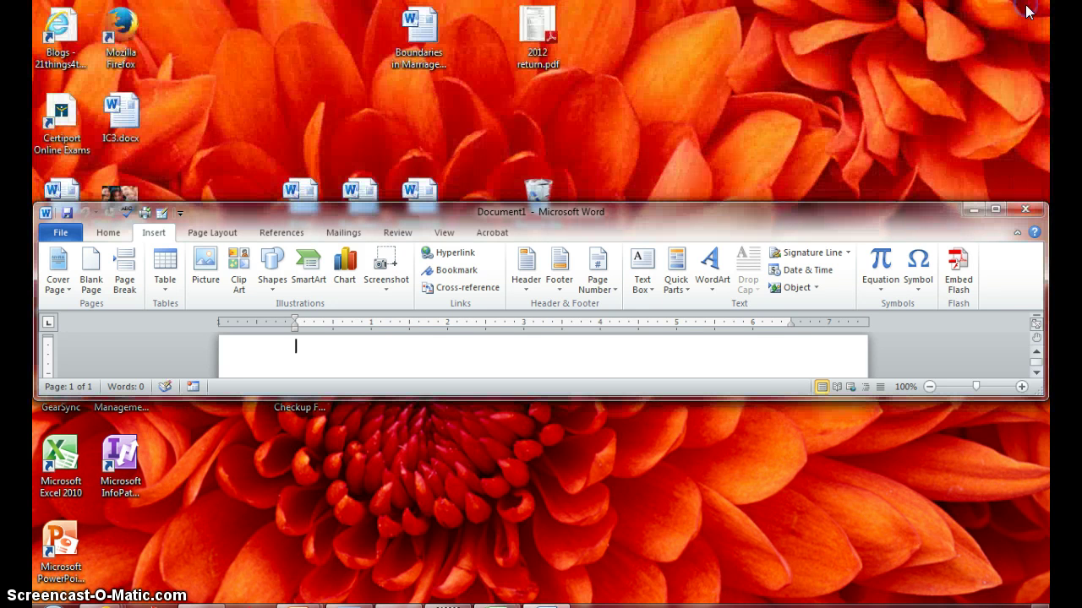
{"action": "left_click", "coordinate": [995, 211]}
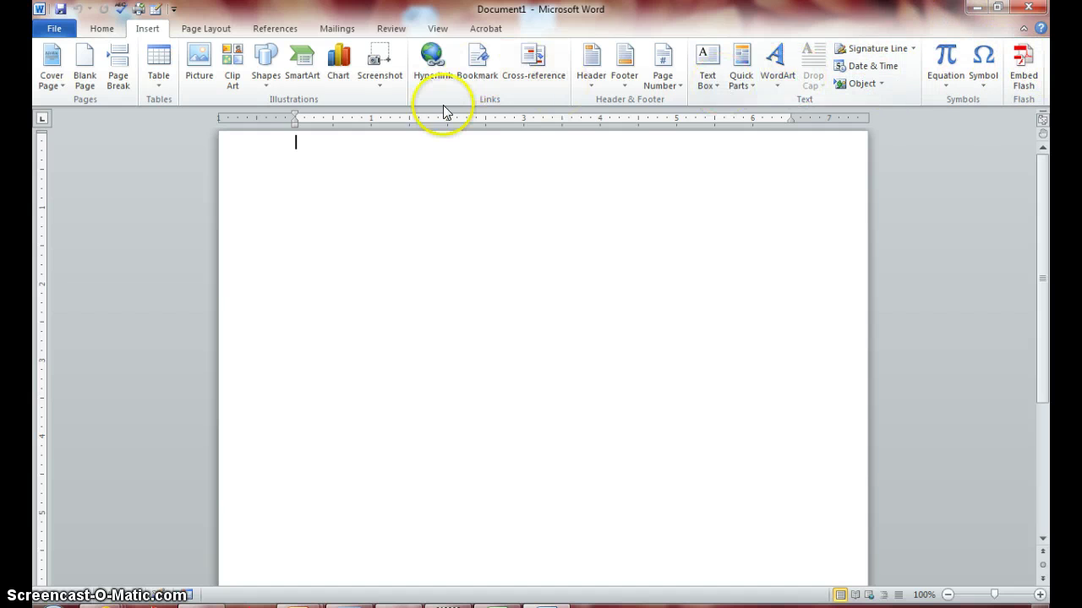
Examine Word's file management options and its Home, Insert, Page Layout, References and Mailings command sets.
{"action": "left_click", "coordinate": [54, 32]}
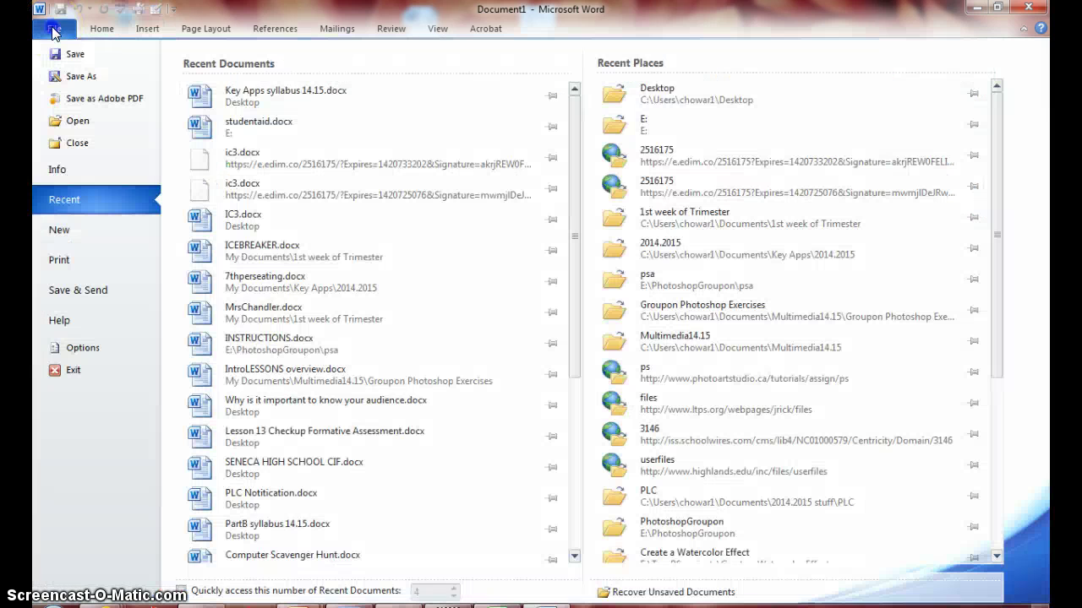
{"action": "left_click", "coordinate": [102, 32]}
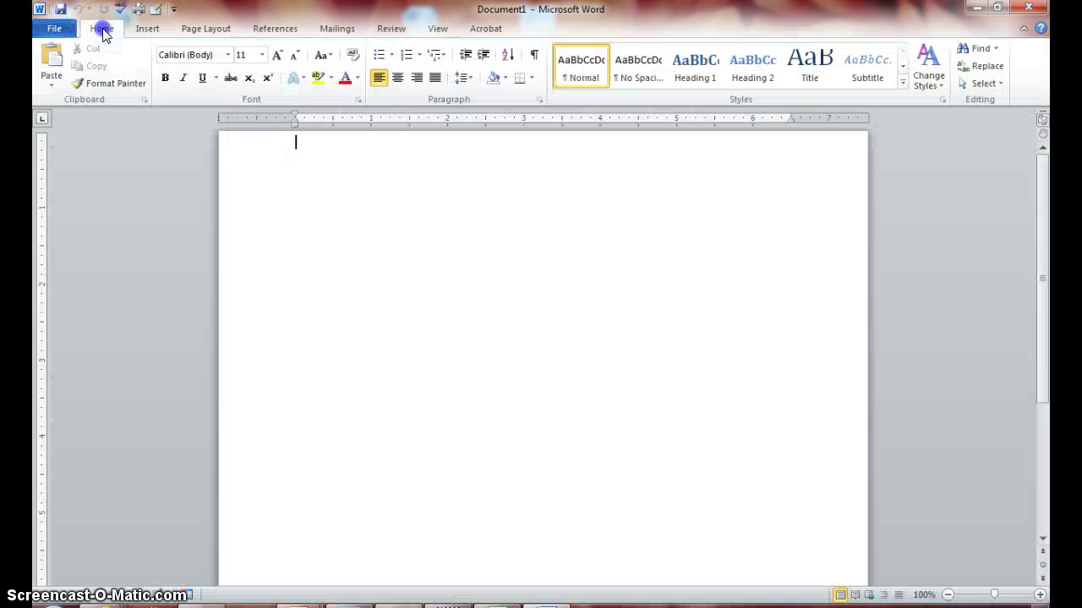
{"action": "left_click", "coordinate": [147, 31]}
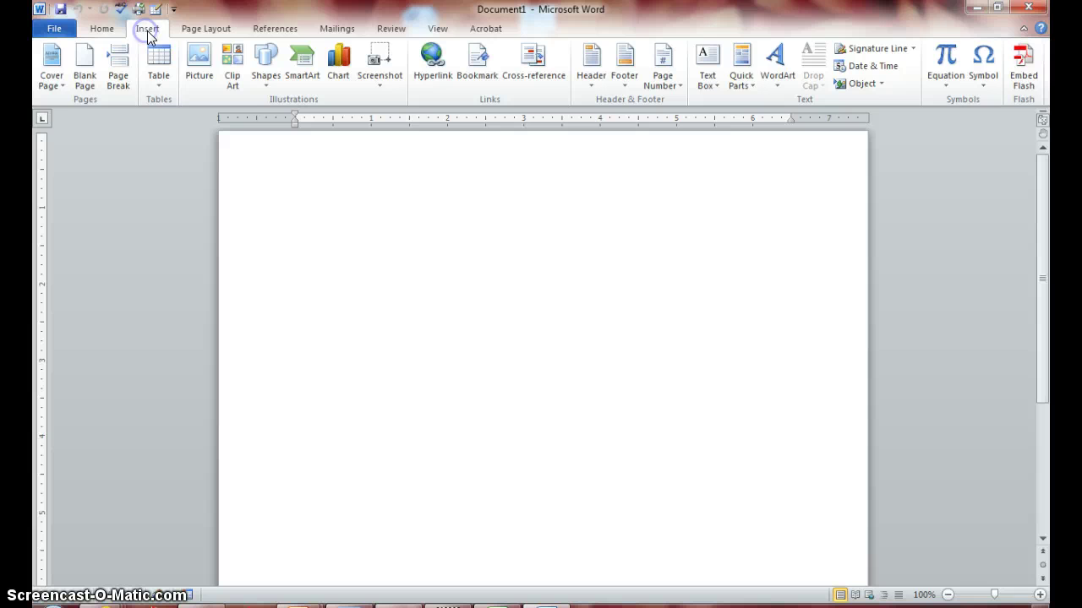
{"action": "left_click", "coordinate": [207, 29]}
{"action": "left_click", "coordinate": [276, 31]}
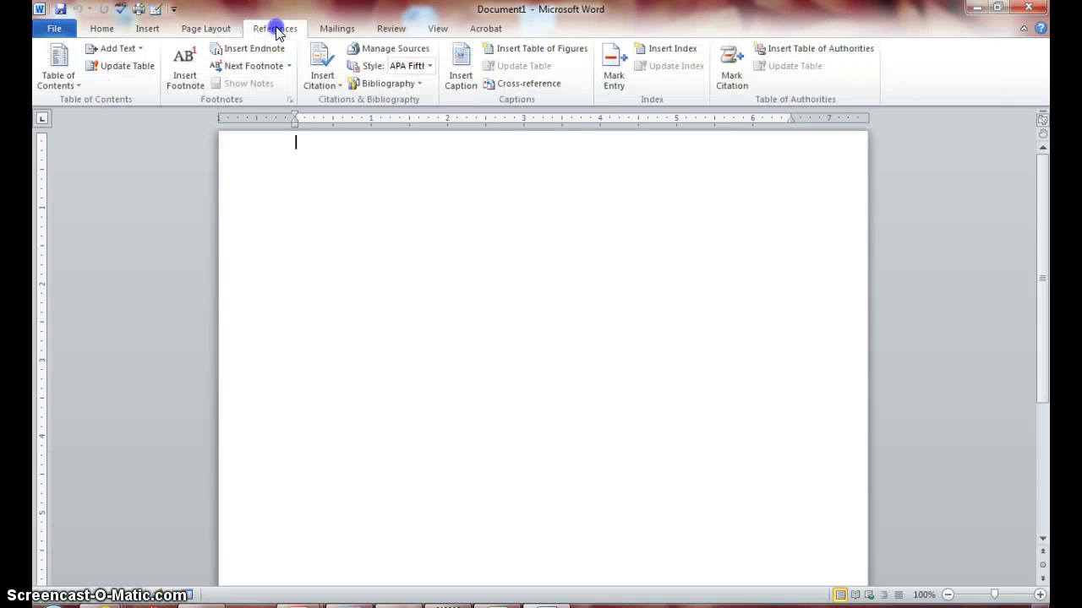
{"action": "left_click", "coordinate": [326, 28]}
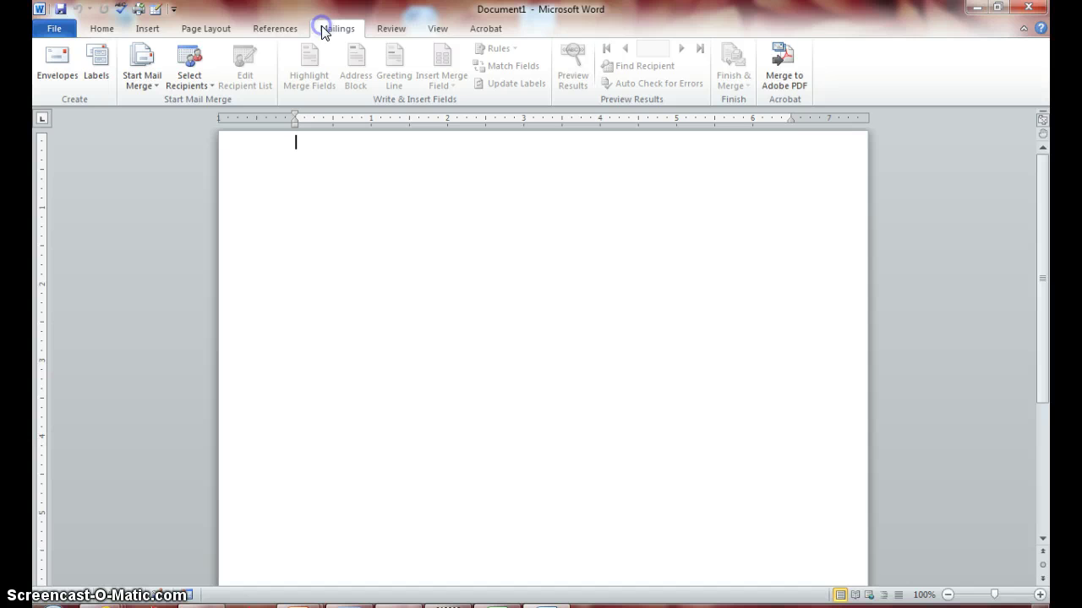
Review how commands are grouped in Word's Home, Insert and Mailings sets, ending on the Home commands.
{"action": "left_click", "coordinate": [98, 31]}
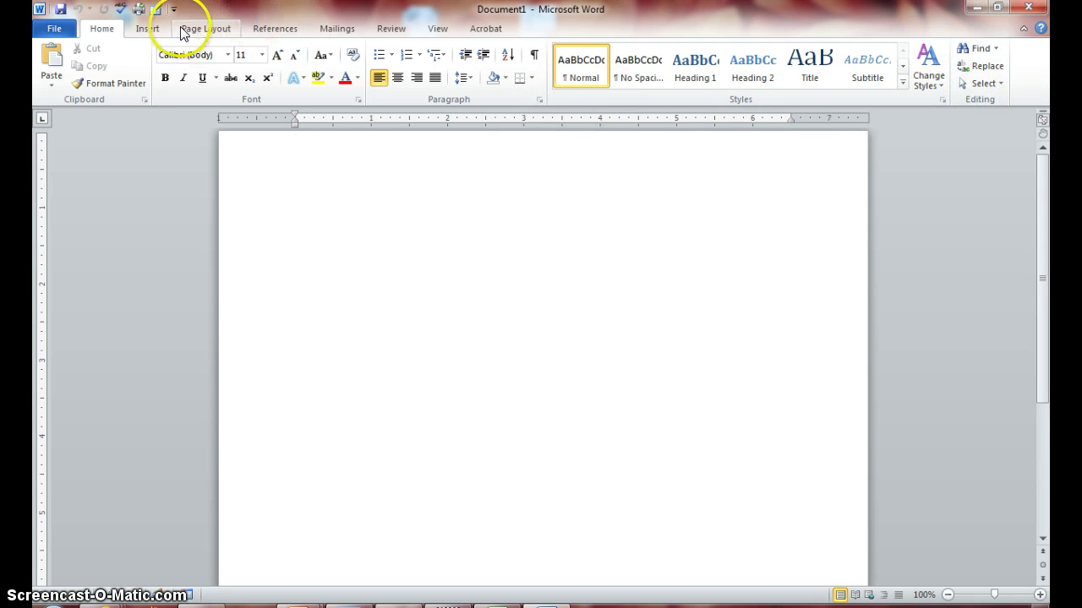
{"action": "left_click", "coordinate": [147, 28]}
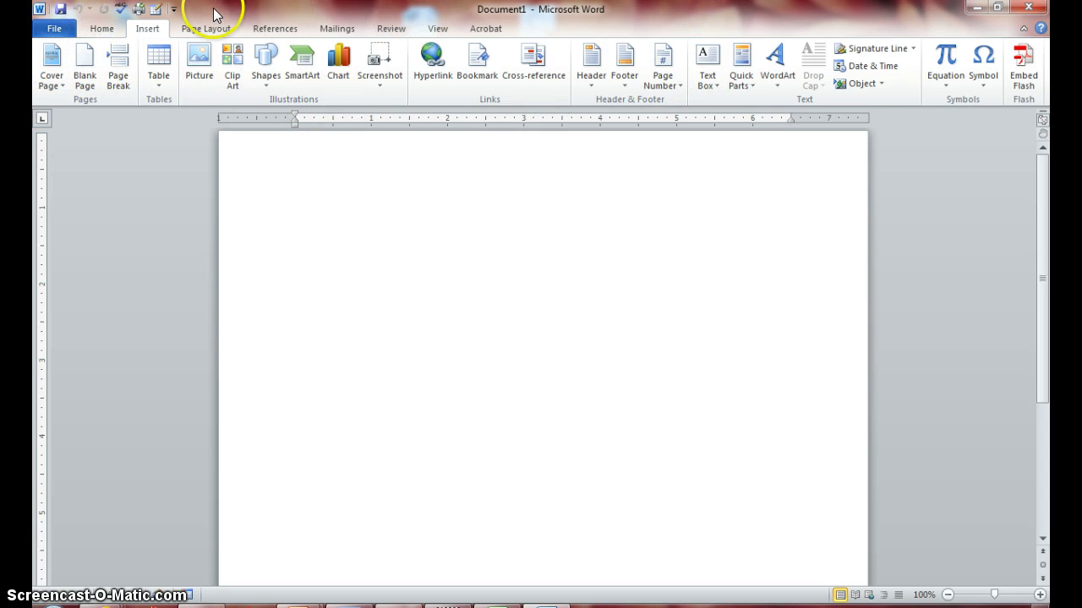
{"action": "left_click", "coordinate": [48, 28]}
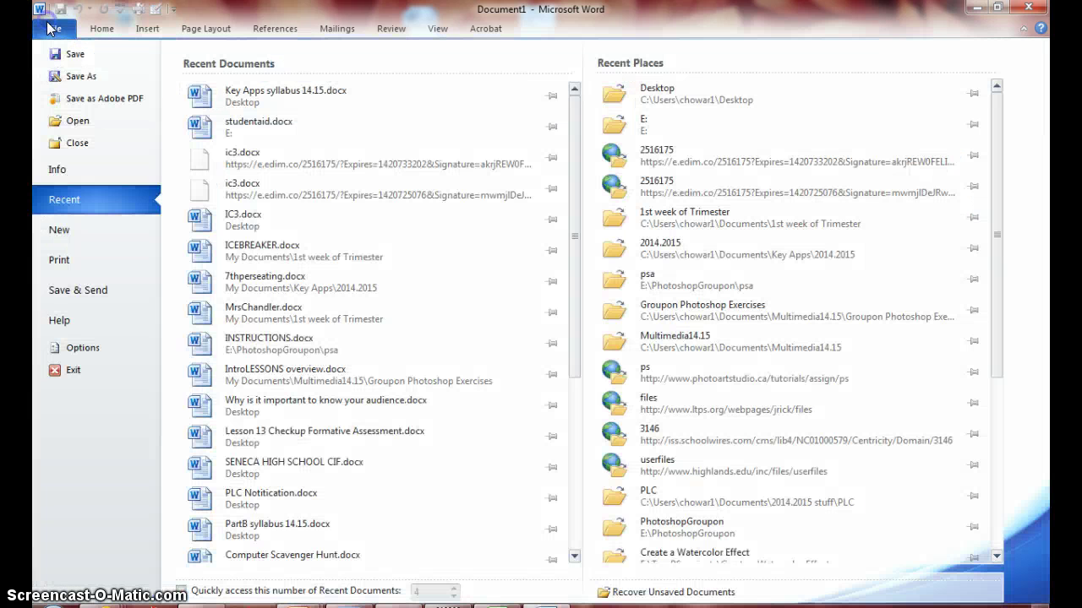
{"action": "left_click", "coordinate": [103, 28]}
{"action": "left_click", "coordinate": [146, 29]}
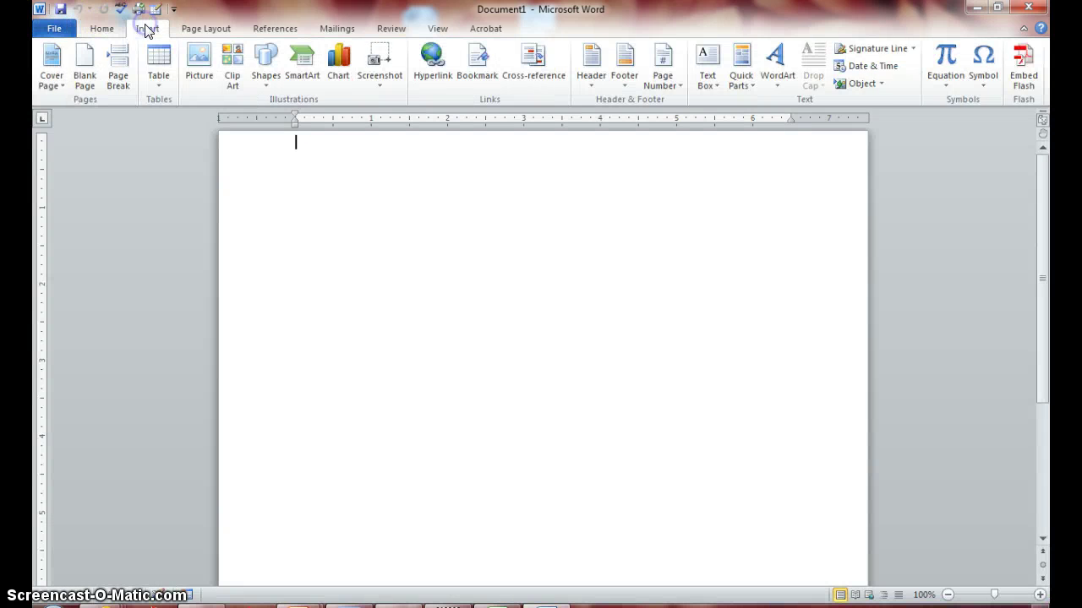
{"action": "left_click", "coordinate": [102, 29]}
{"action": "left_click", "coordinate": [101, 31]}
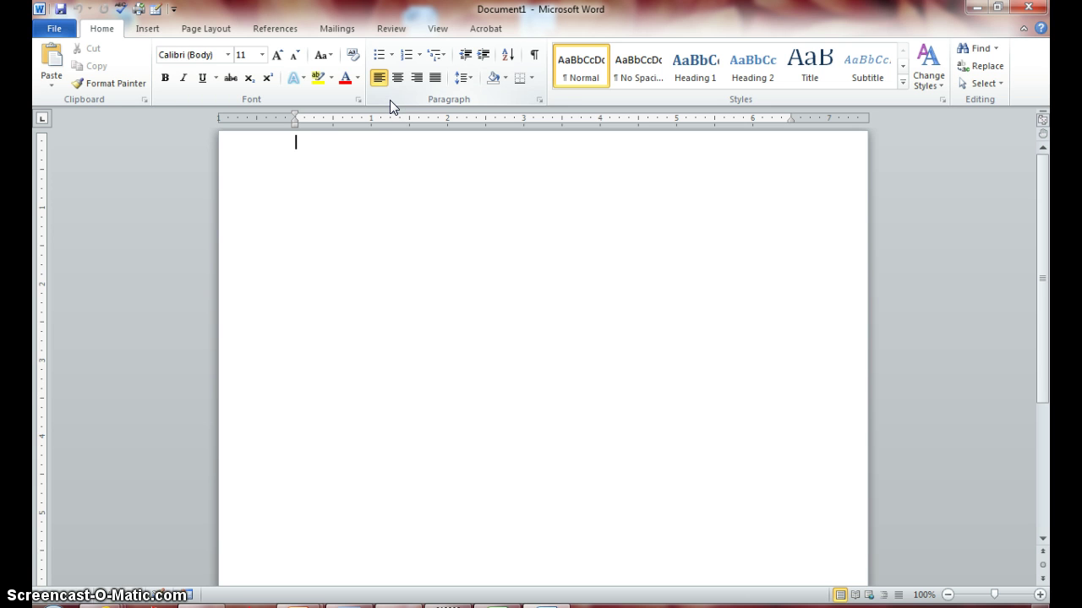
{"action": "left_click", "coordinate": [337, 28]}
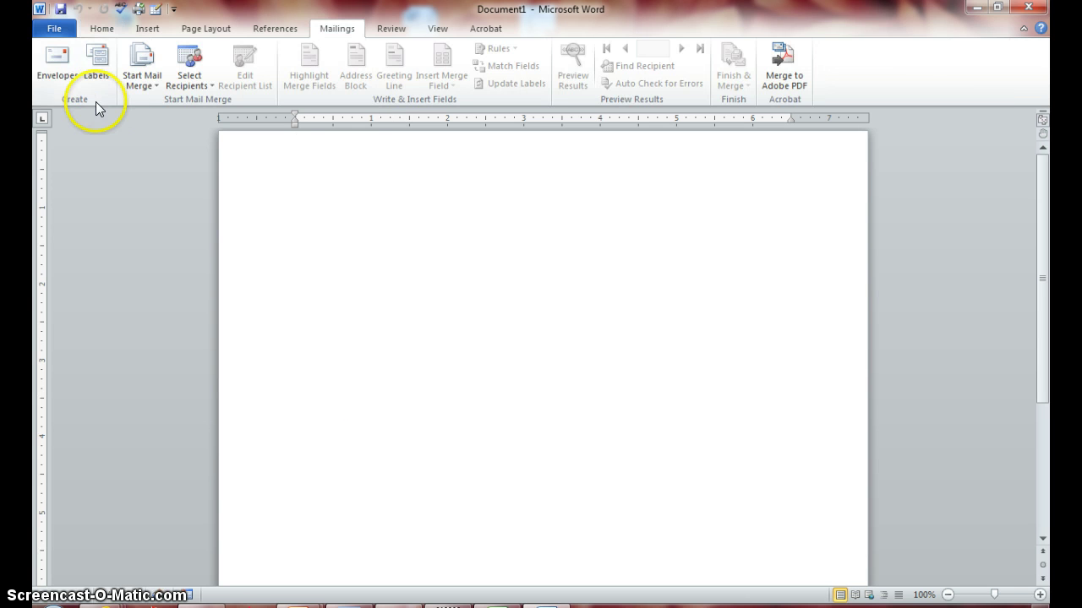
{"action": "left_click", "coordinate": [100, 30]}
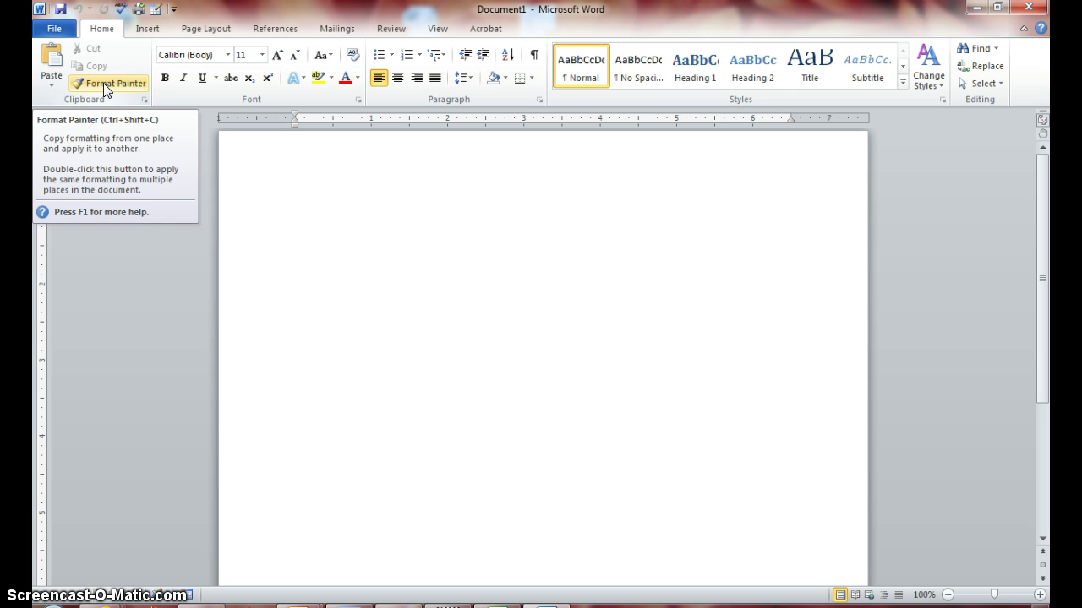
Examine the descriptions and shortcuts of the Bold, Italic and Underline font commands.
{"action": "left_click", "coordinate": [165, 78]}
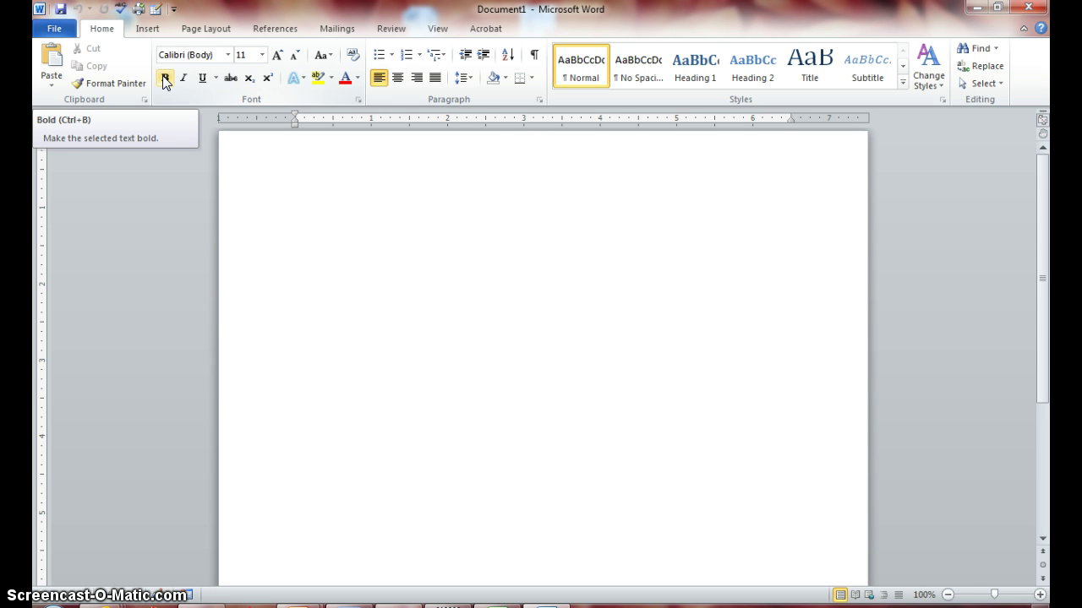
{"action": "left_click", "coordinate": [183, 78]}
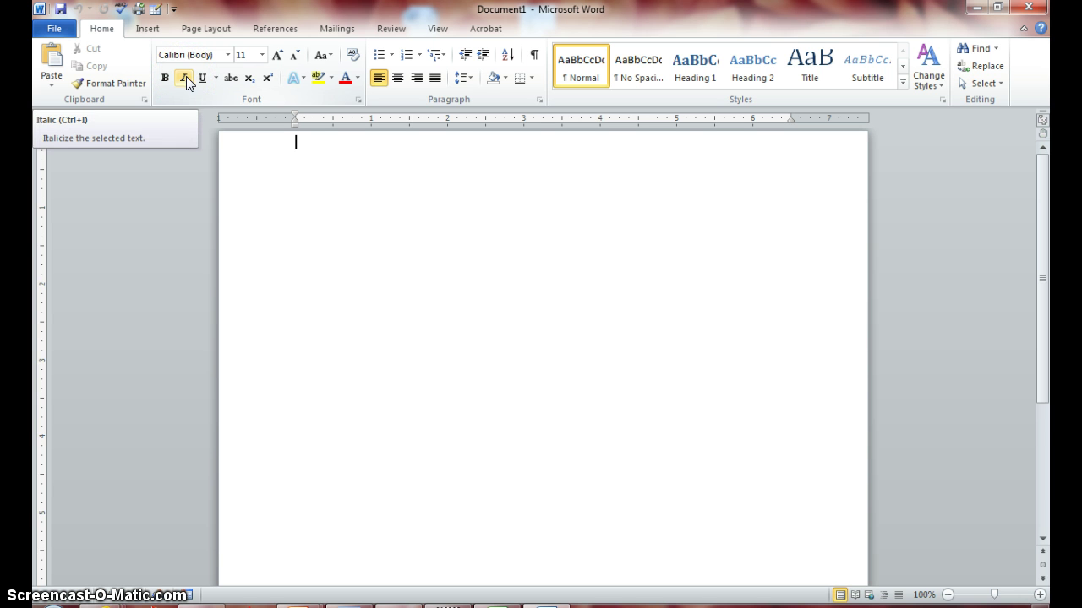
{"action": "left_click", "coordinate": [201, 79]}
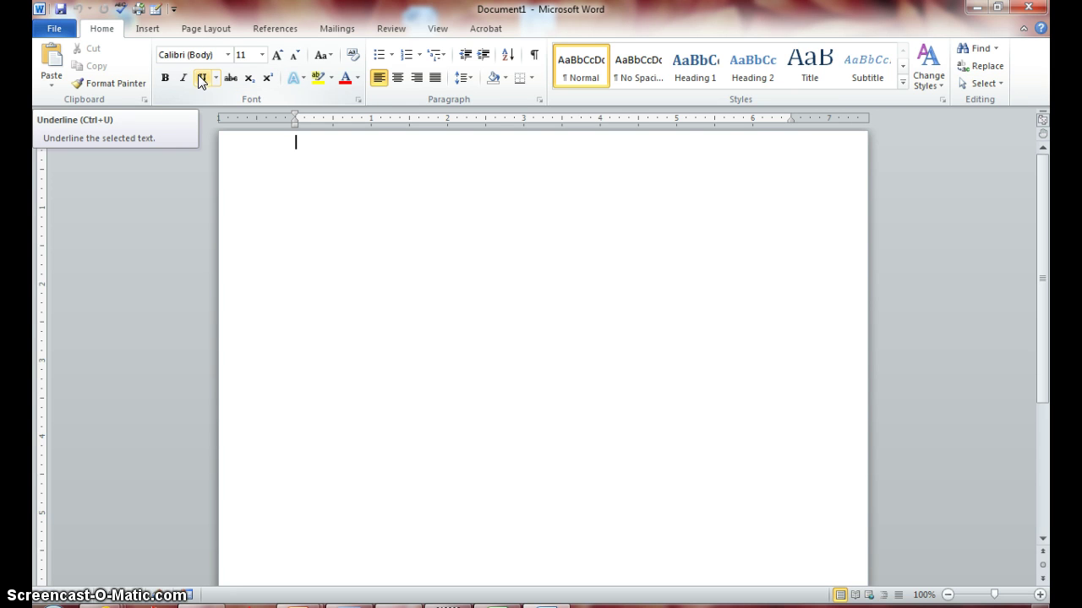
{"action": "left_click", "coordinate": [181, 81]}
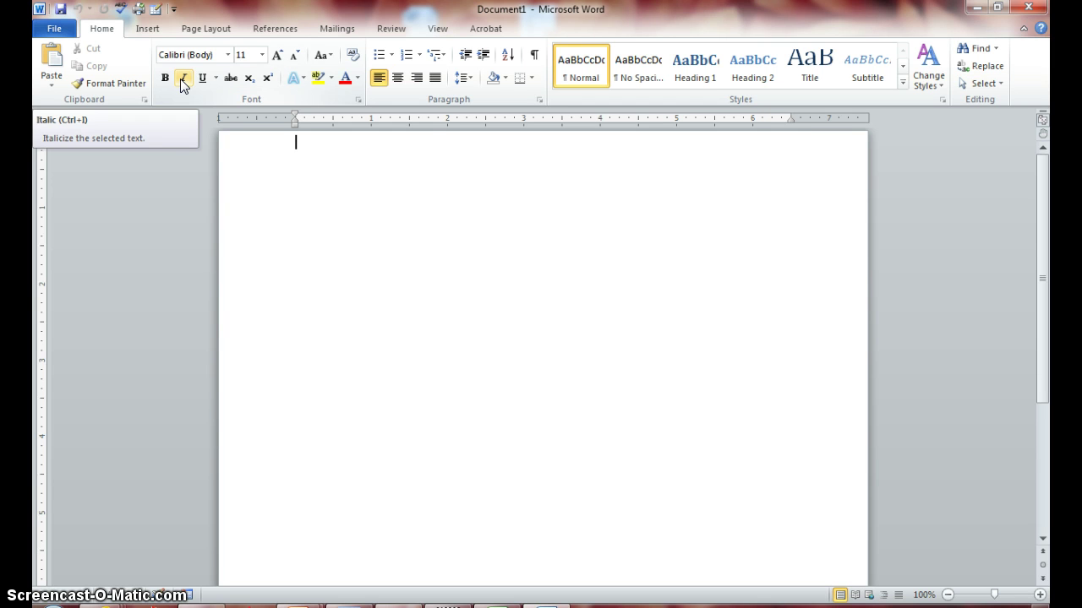
{"action": "left_click", "coordinate": [274, 208]}
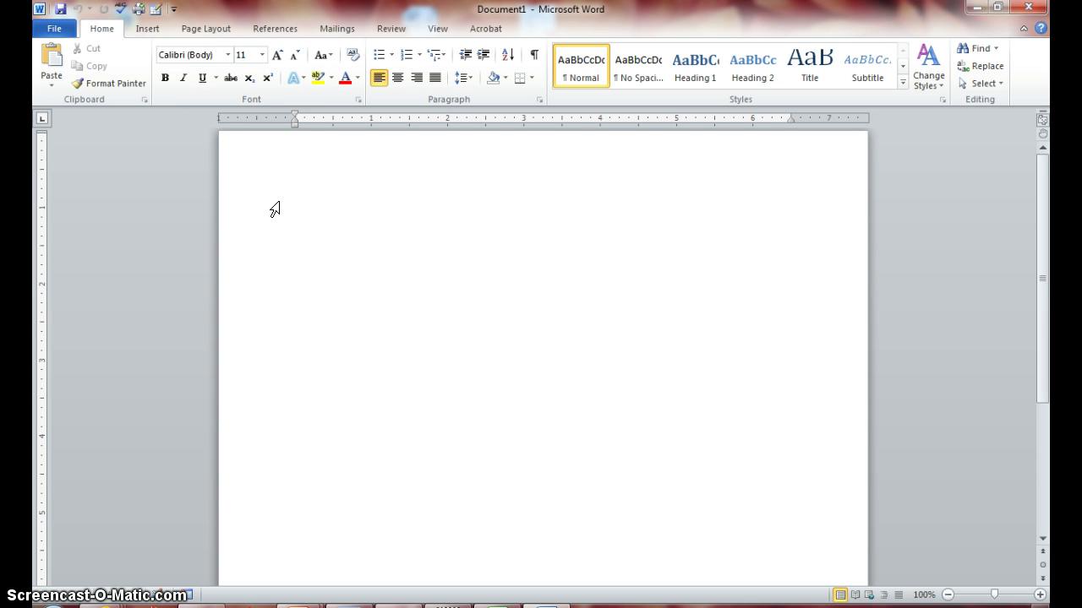
Show the access-key hints for the Mailings commands, and view the Envelopes and Labels dialog without making changes.
{"action": "key", "text": "alt"}
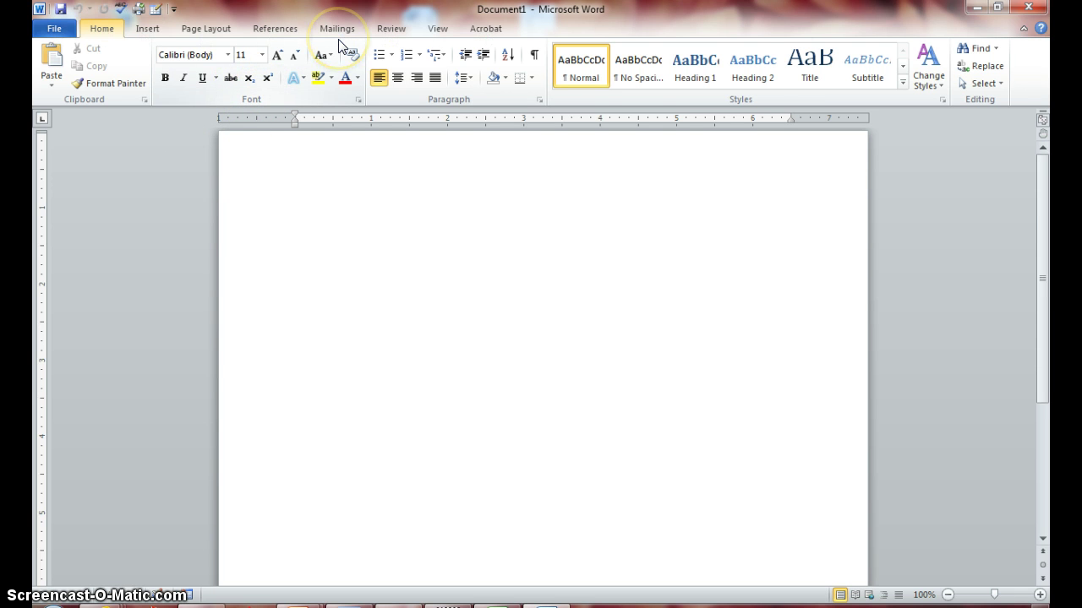
{"action": "key", "text": "m"}
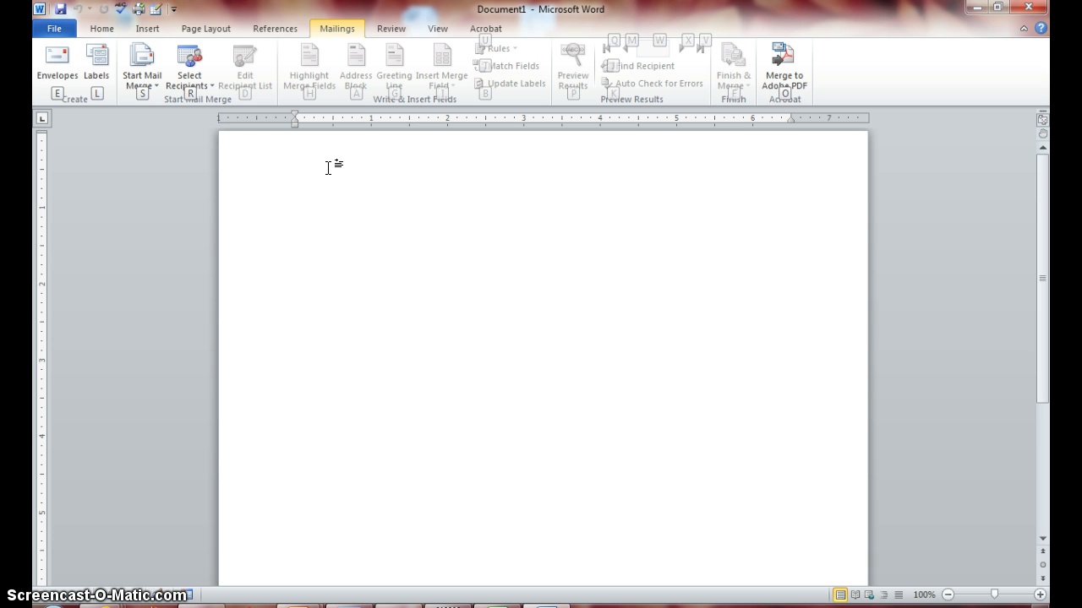
{"action": "key", "text": "alt"}
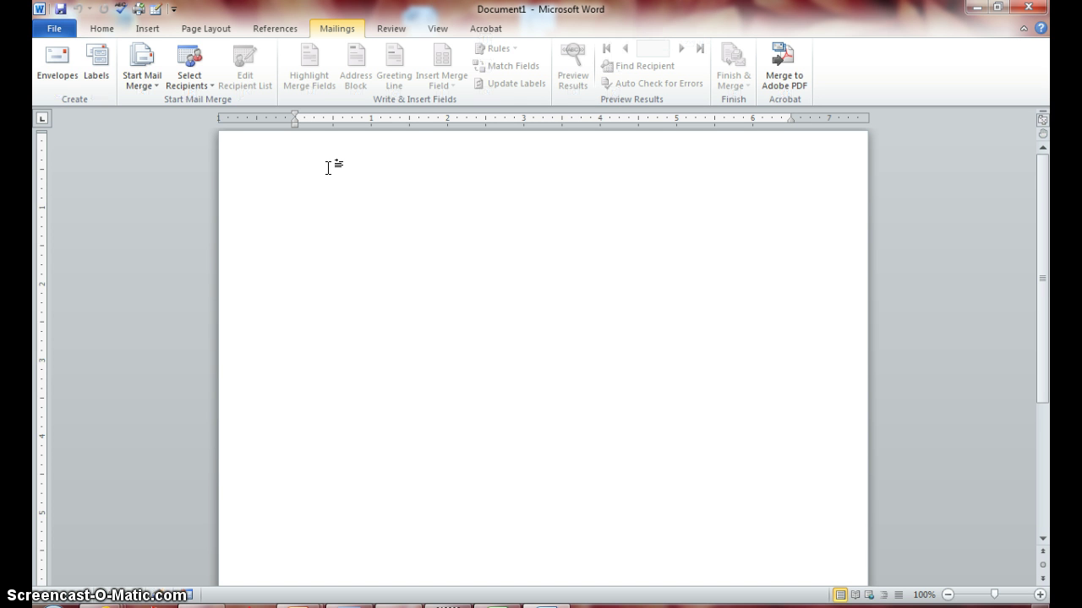
{"action": "left_click", "coordinate": [52, 61]}
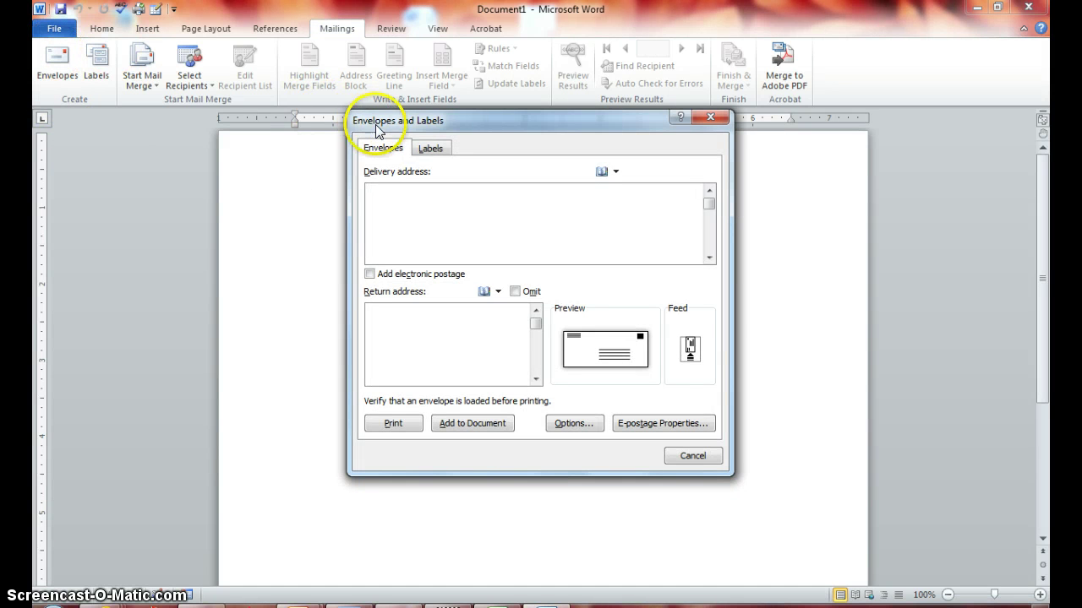
{"action": "left_click", "coordinate": [712, 120]}
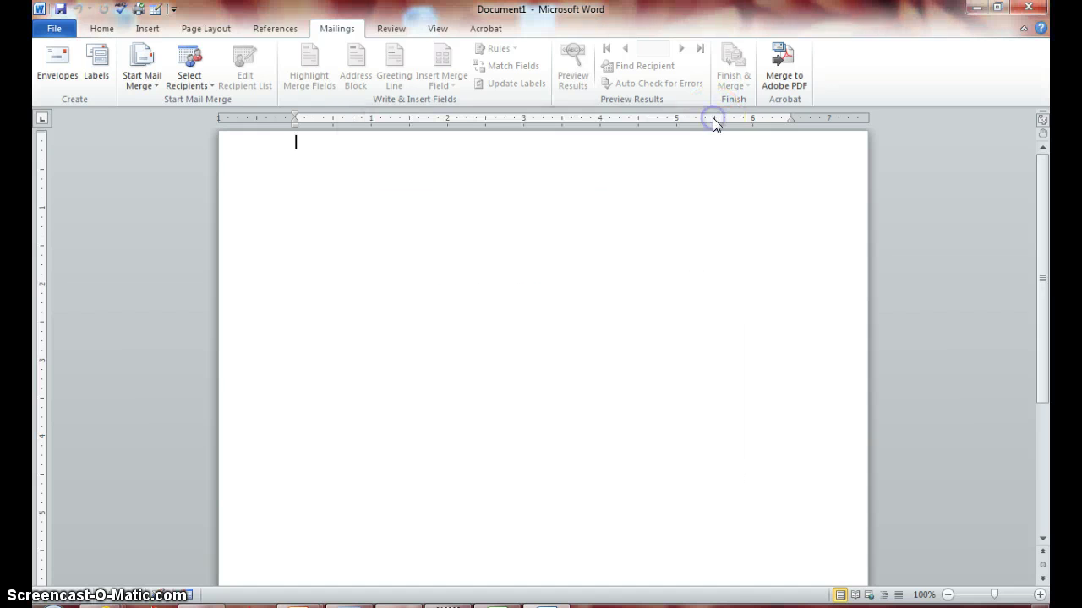
From the Home commands, use the access-key hints to bring up the Insert Picture dialog, close it, and review the hints again.
{"action": "left_click", "coordinate": [102, 30]}
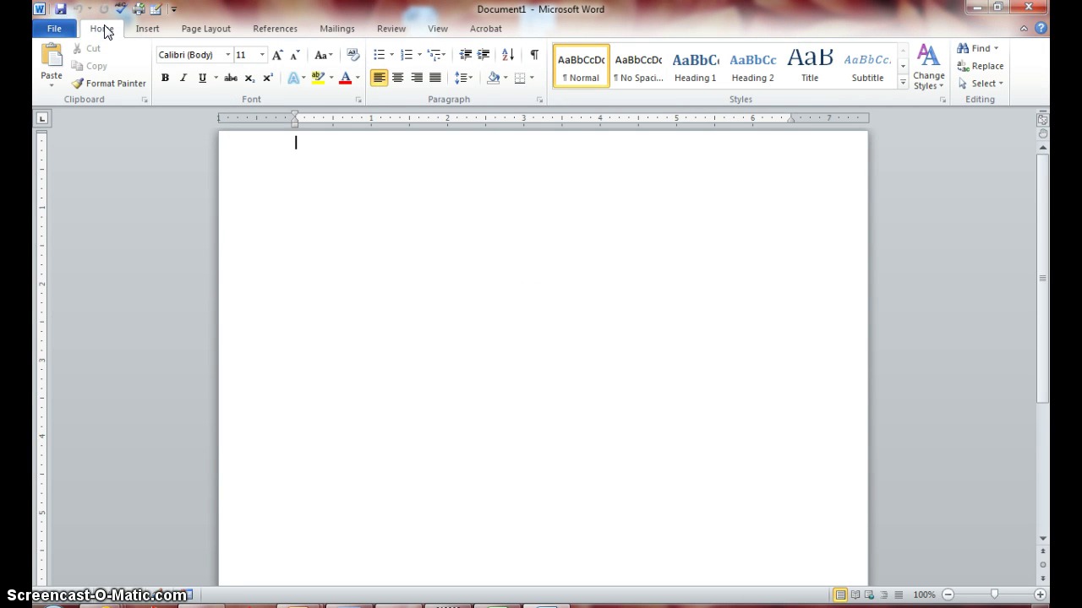
{"action": "key", "text": "alt"}
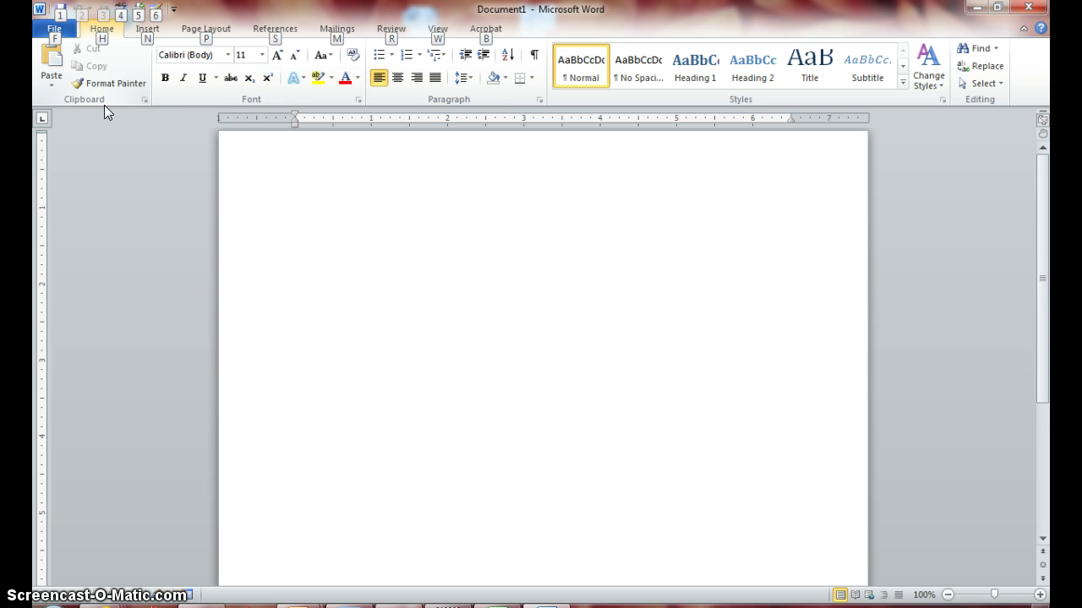
{"action": "key", "text": "n"}
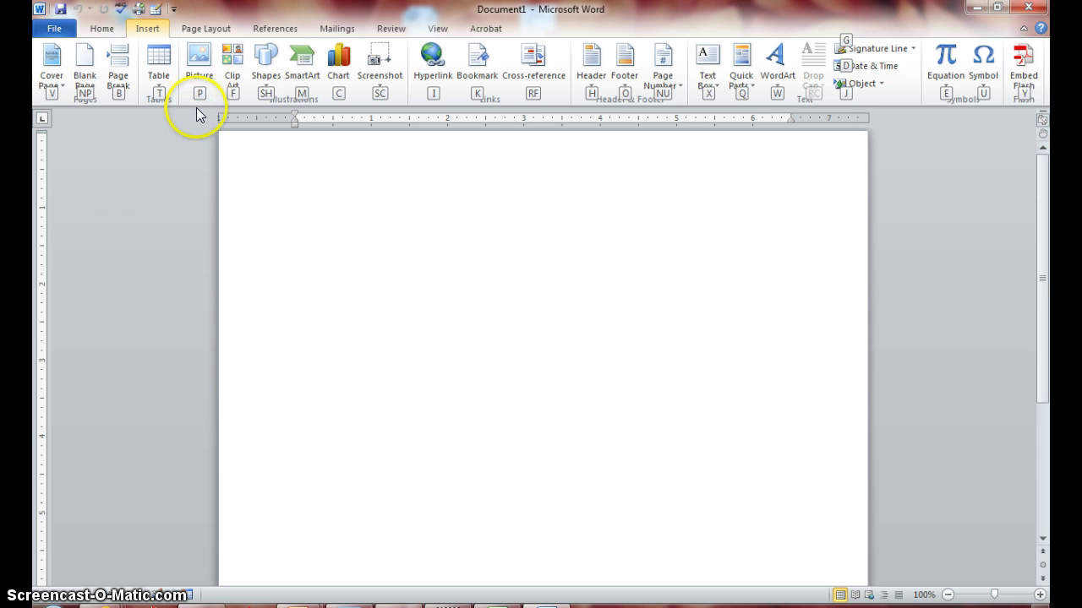
{"action": "key", "text": "p"}
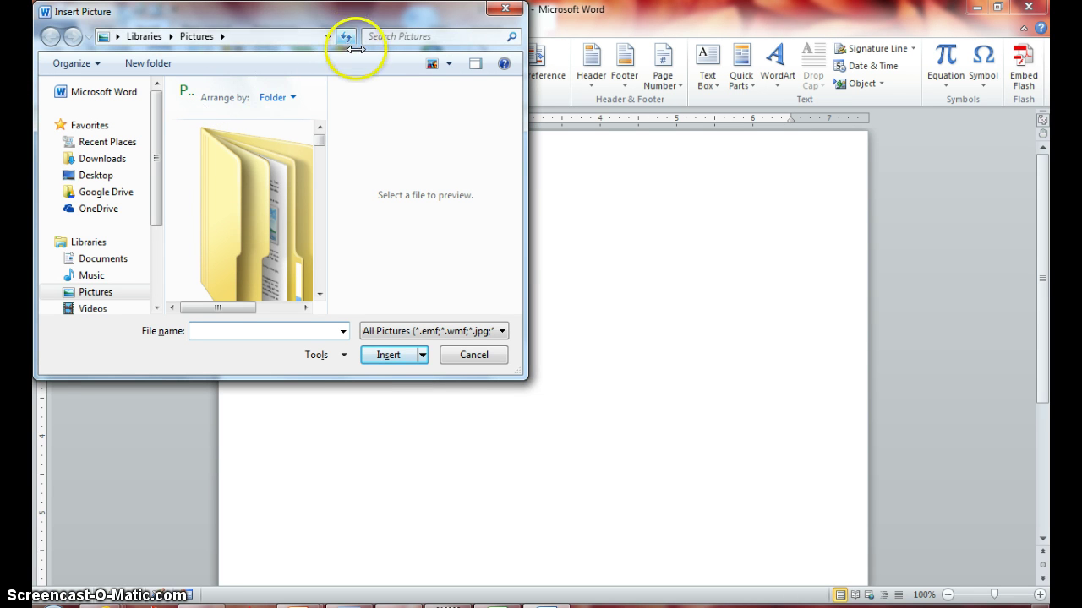
{"action": "left_click", "coordinate": [504, 11]}
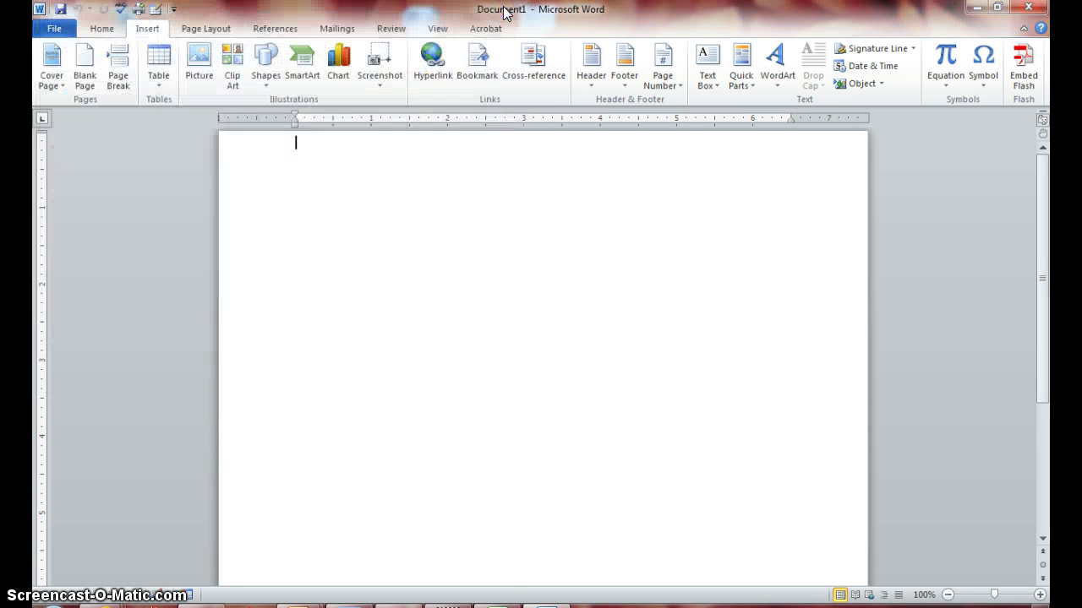
{"action": "key", "text": "alt"}
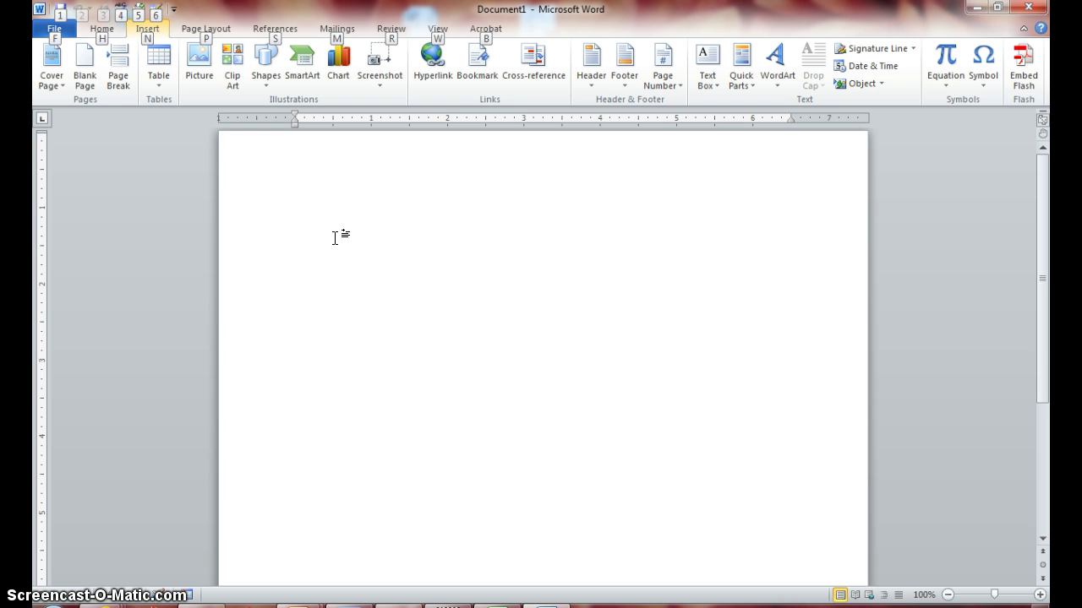
{"action": "key", "text": "Escape"}
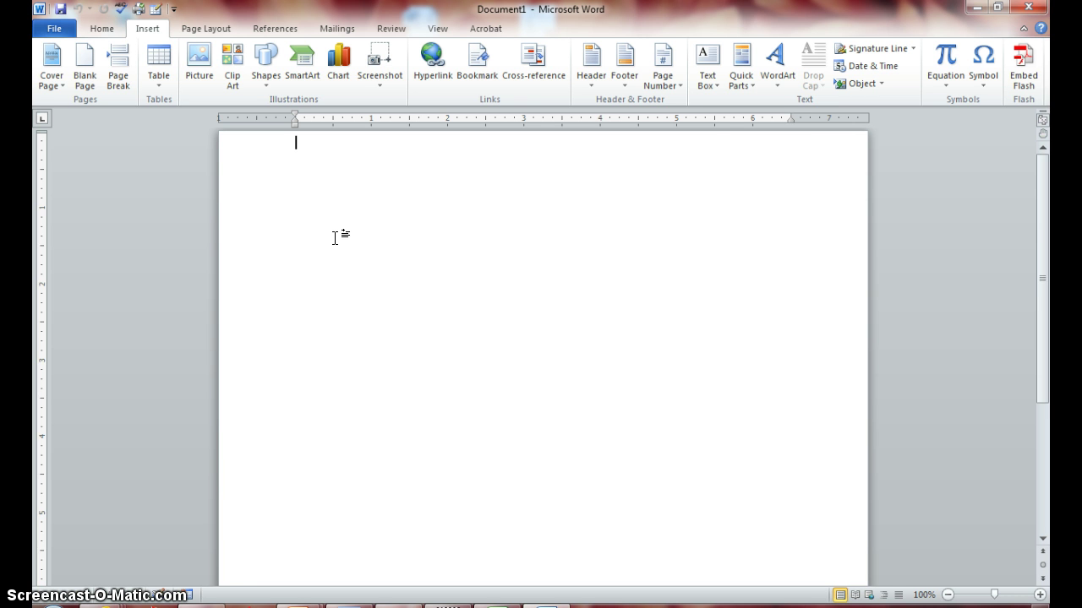
Return to the Home commands and view the Clipboard pane, closing it again.
{"action": "left_click", "coordinate": [102, 29]}
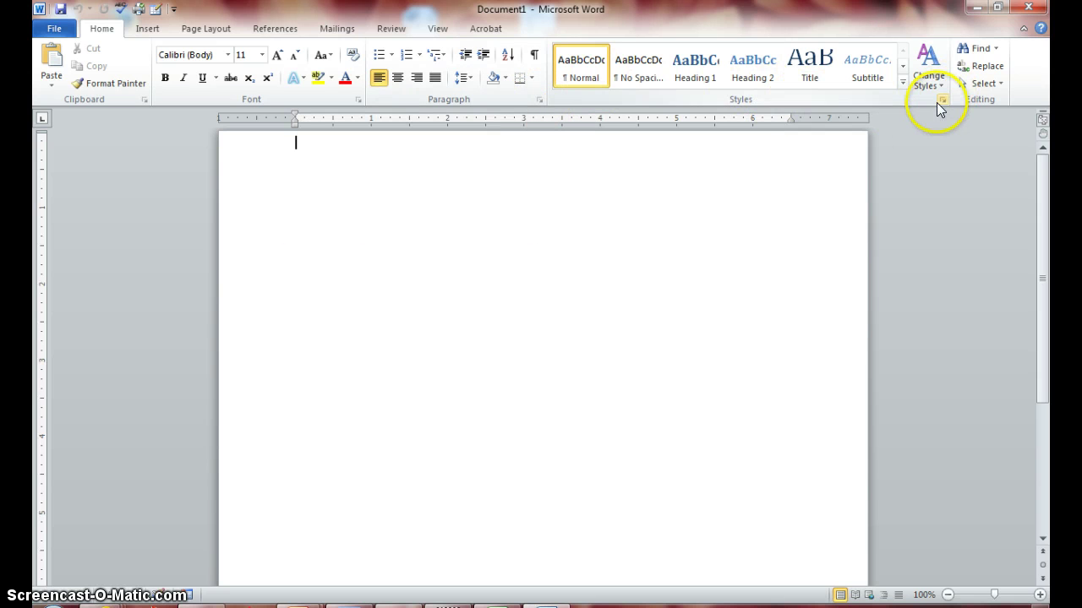
{"action": "left_click", "coordinate": [145, 100]}
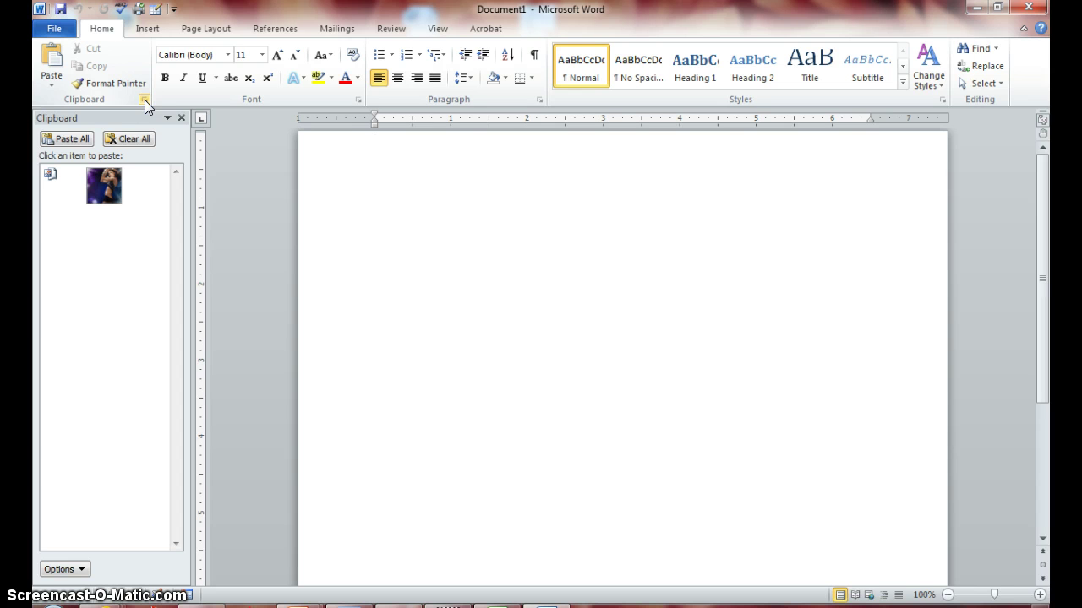
{"action": "left_click", "coordinate": [145, 102]}
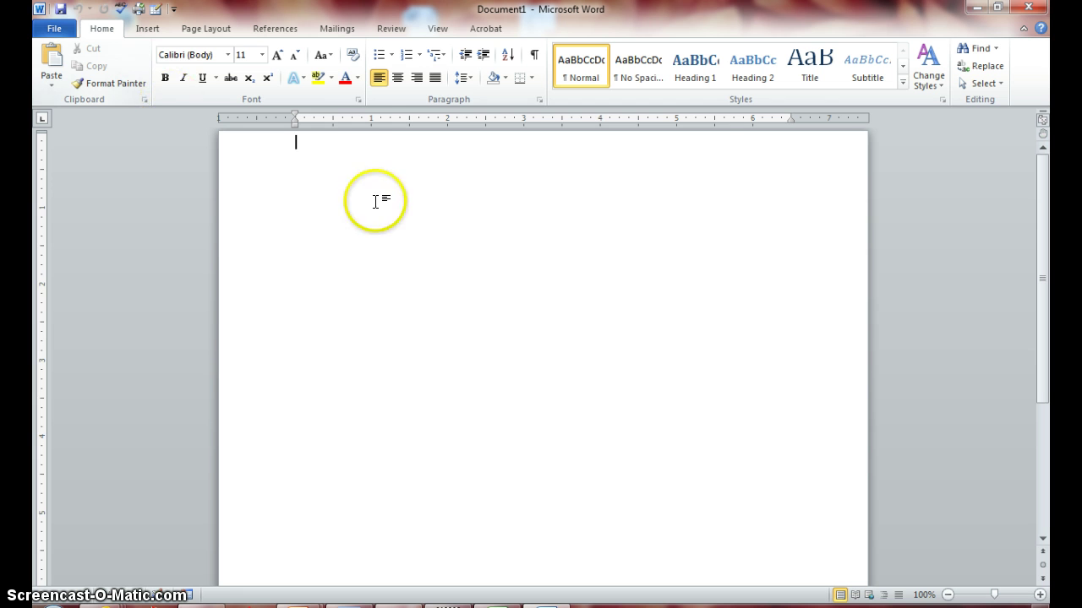
Examine the full Font and Paragraph settings of the Home commands, leaving both dialogs without changes.
{"action": "left_click", "coordinate": [357, 100]}
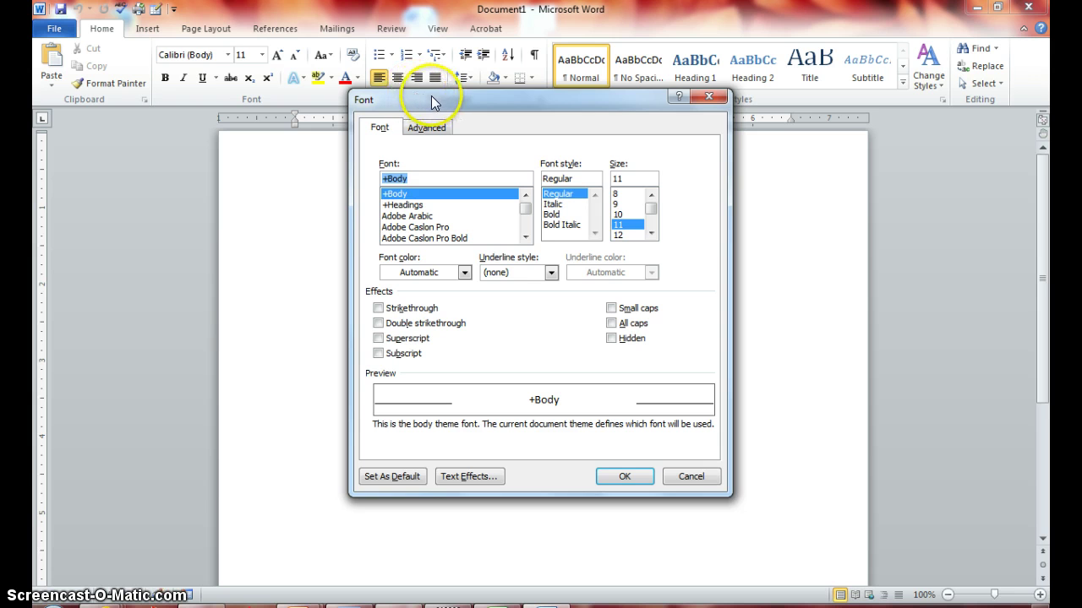
{"action": "left_click_drag", "start_coordinate": [432, 98], "coordinate": [433, 154]}
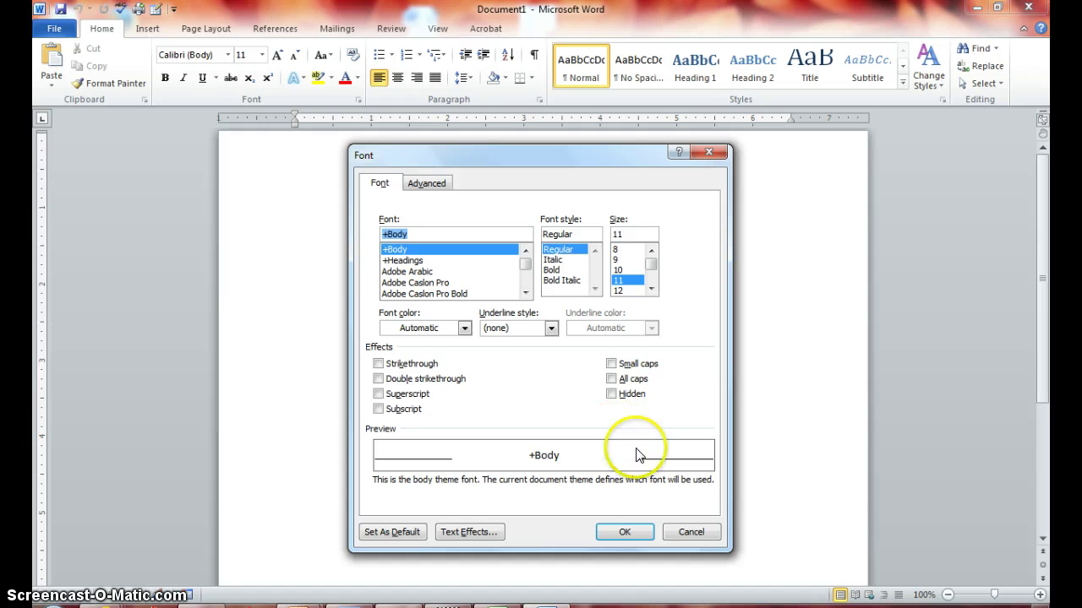
{"action": "left_click", "coordinate": [688, 532]}
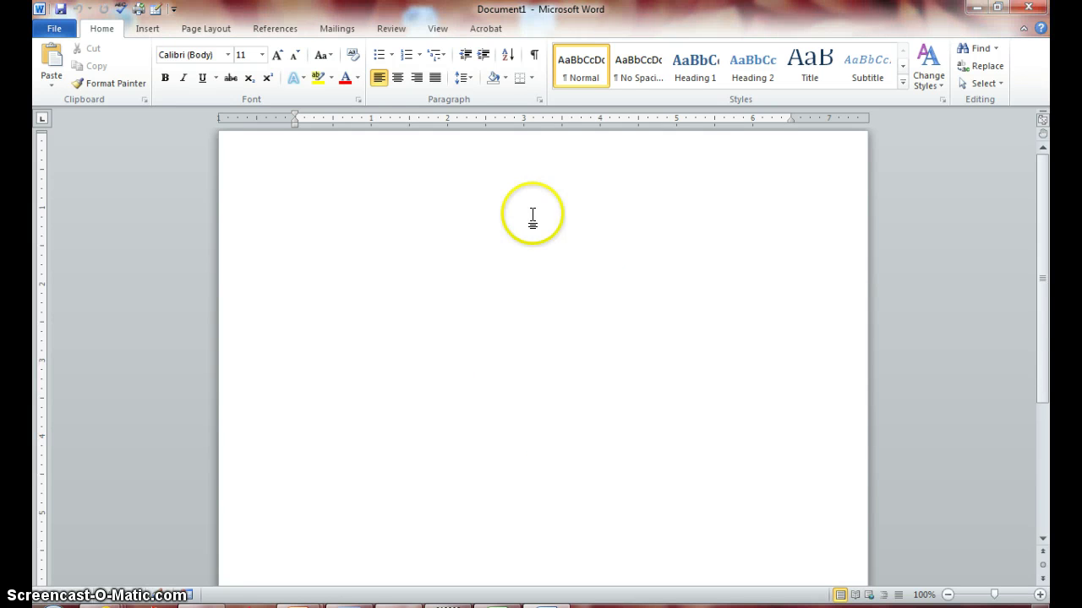
{"action": "left_click", "coordinate": [539, 100]}
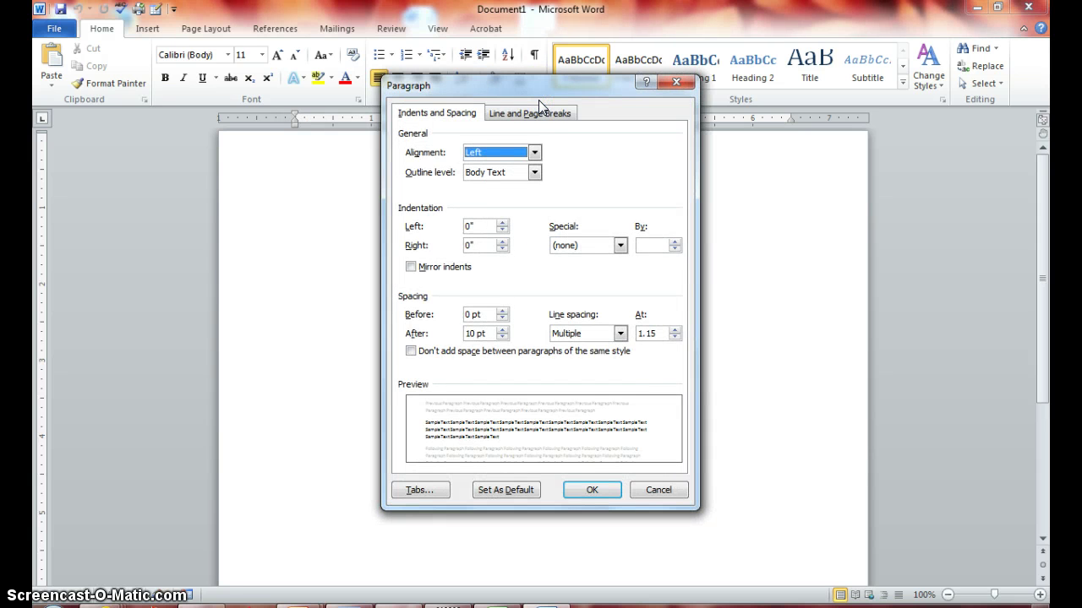
{"action": "left_click", "coordinate": [673, 82]}
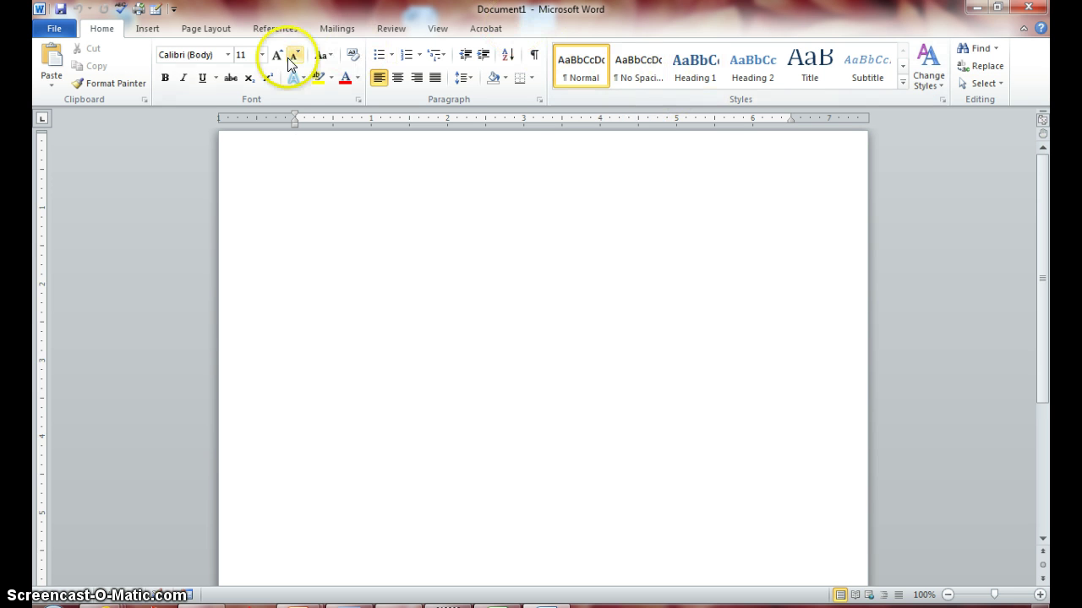
Collapse the ribbon from the Home commands and restore it, twice in a row.
{"action": "double_click", "coordinate": [100, 31]}
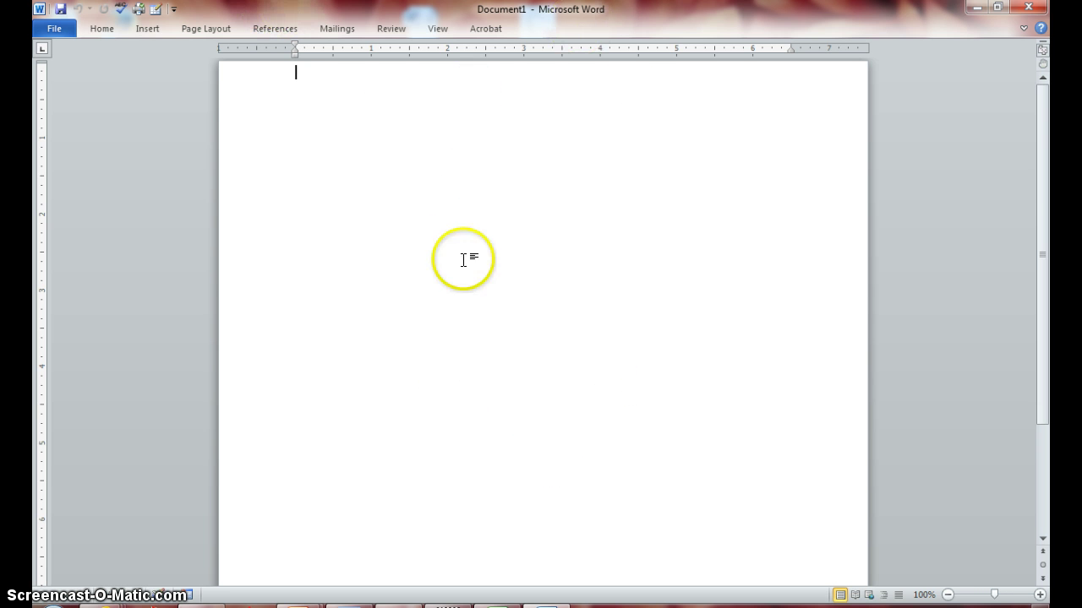
{"action": "double_click", "coordinate": [103, 28]}
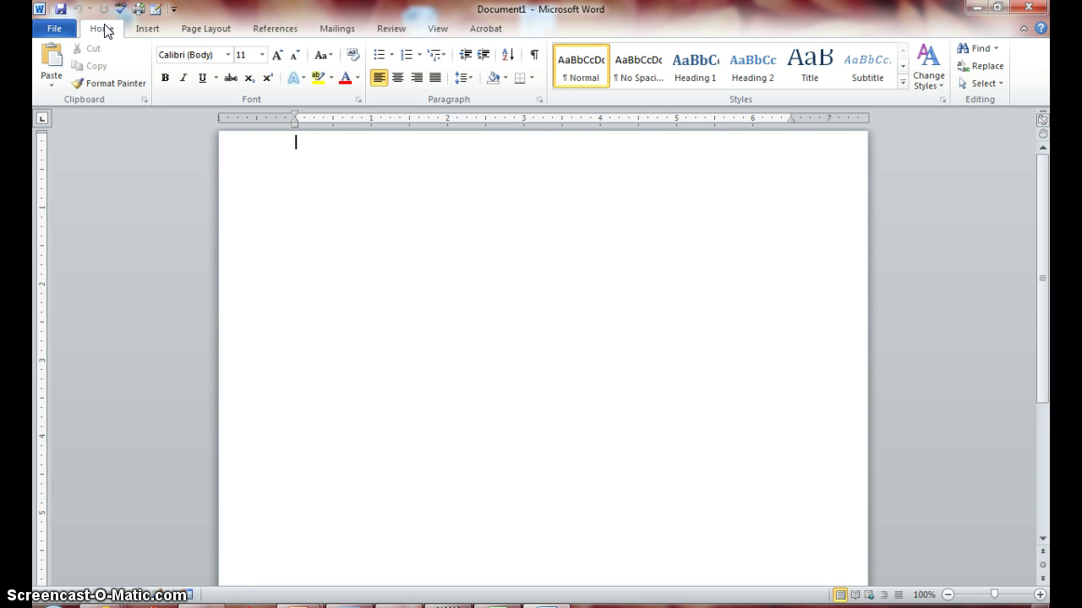
{"action": "left_click", "coordinate": [104, 28]}
{"action": "double_click", "coordinate": [104, 28]}
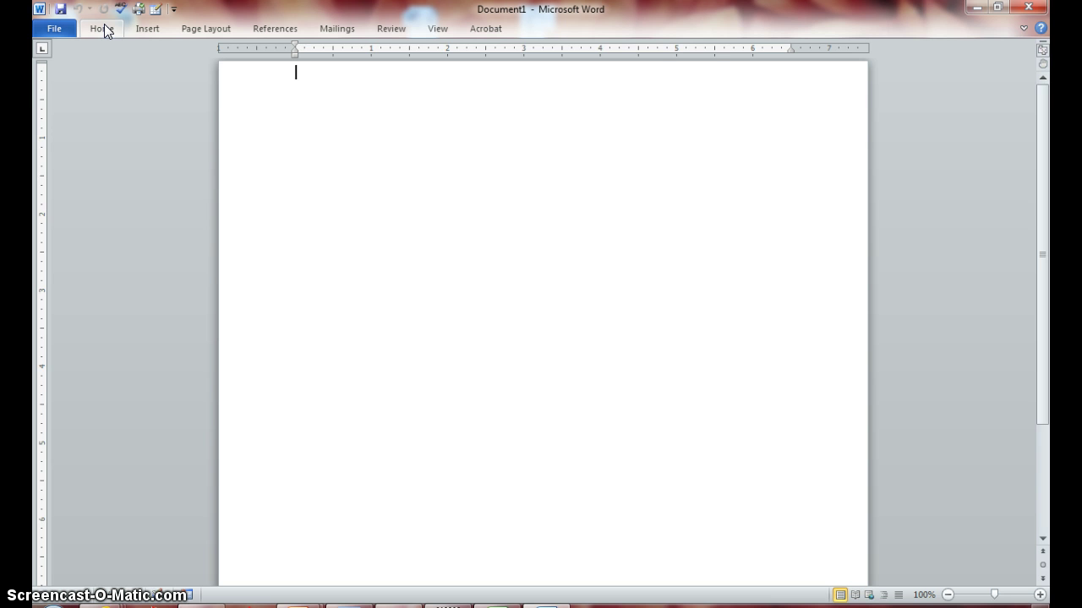
{"action": "double_click", "coordinate": [104, 28]}
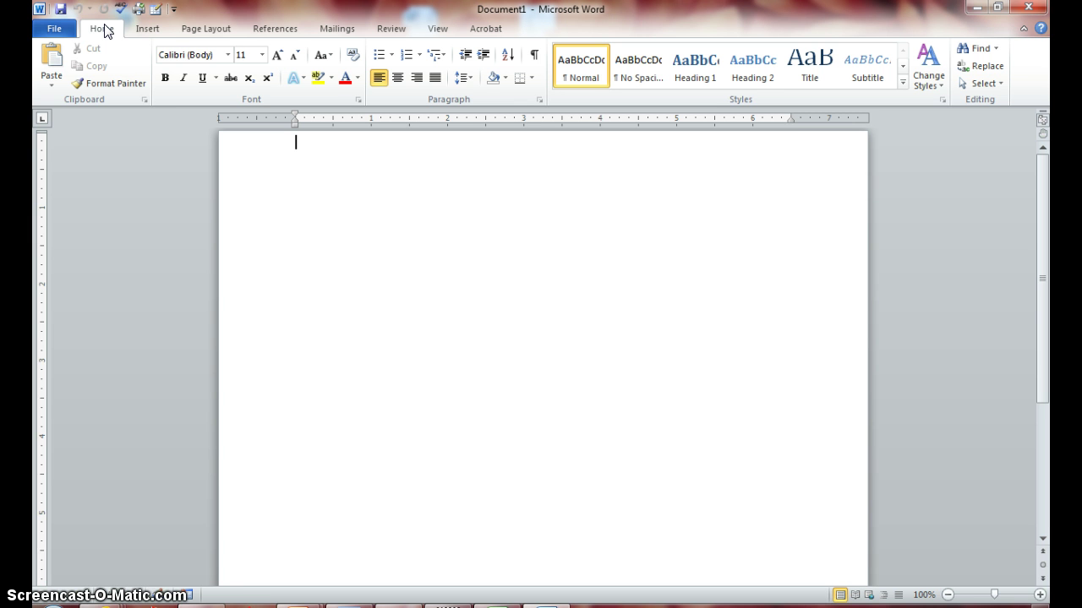
Collapse the ribbon from the Insert commands and restore it with the Page Layout commands shown.
{"action": "left_click", "coordinate": [149, 34]}
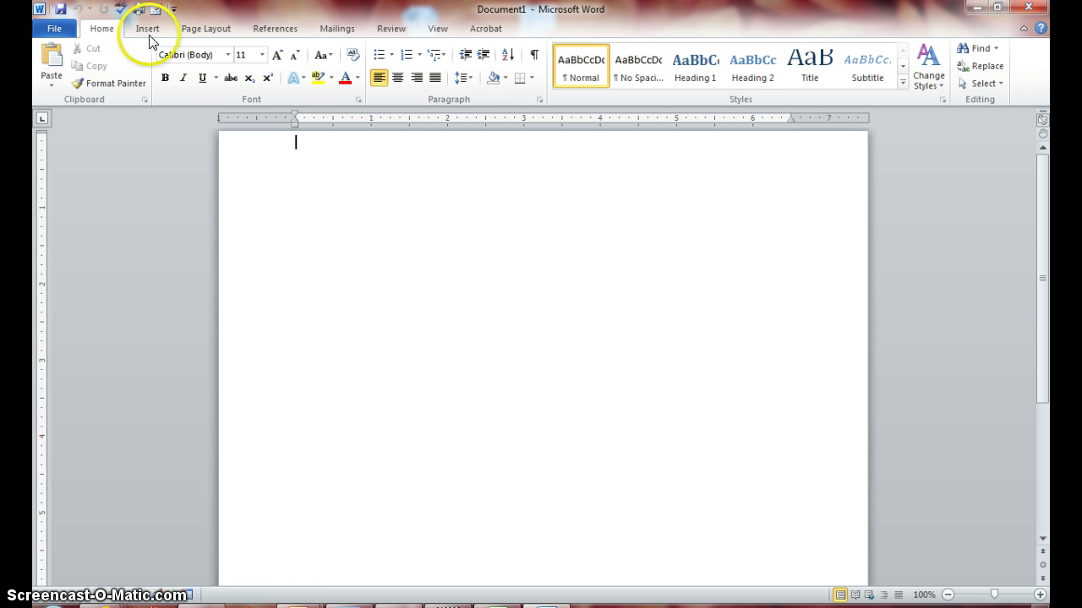
{"action": "left_click", "coordinate": [155, 35]}
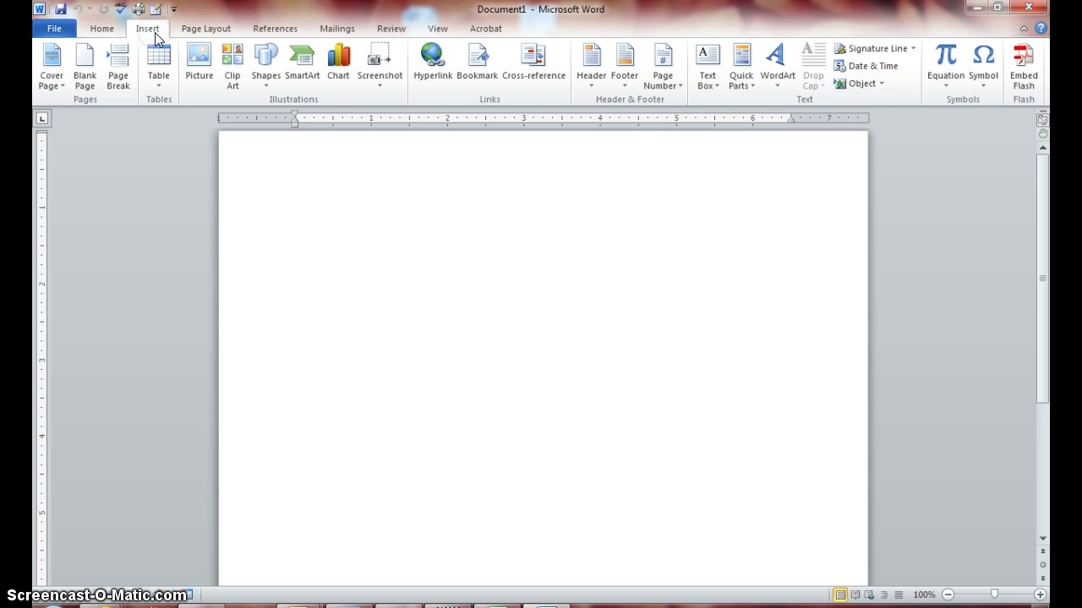
{"action": "double_click", "coordinate": [148, 31]}
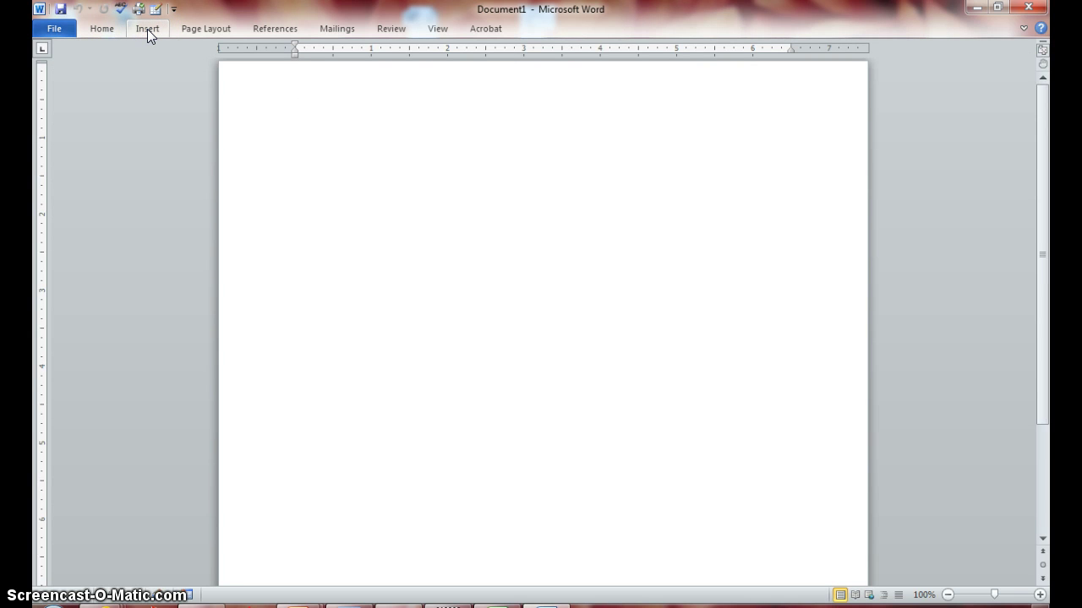
{"action": "double_click", "coordinate": [191, 31]}
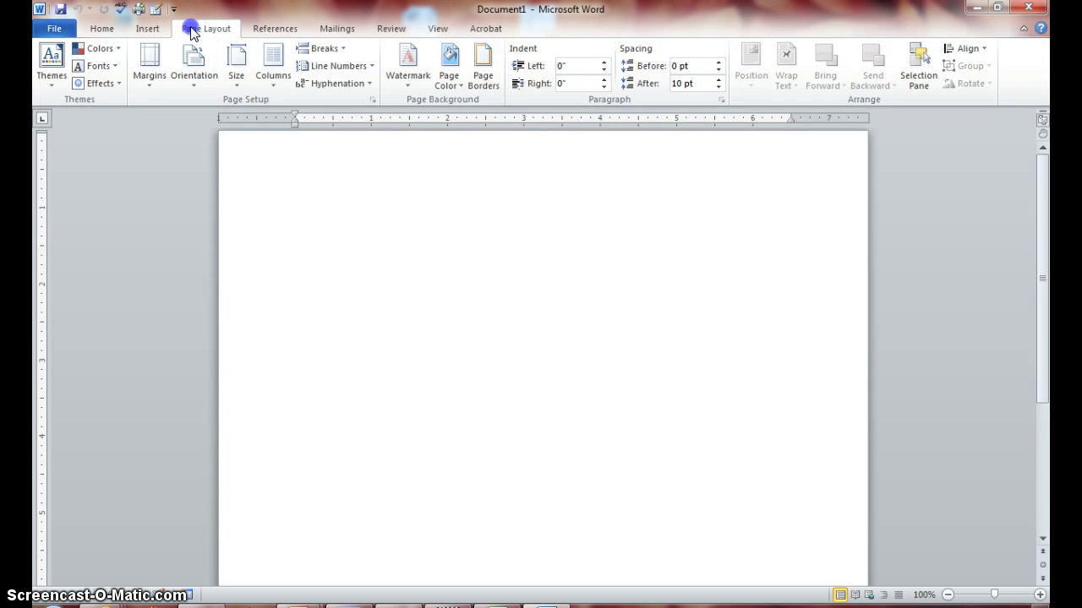
{"action": "double_click", "coordinate": [190, 28]}
{"action": "double_click", "coordinate": [190, 28]}
{"action": "left_click", "coordinate": [342, 155]}
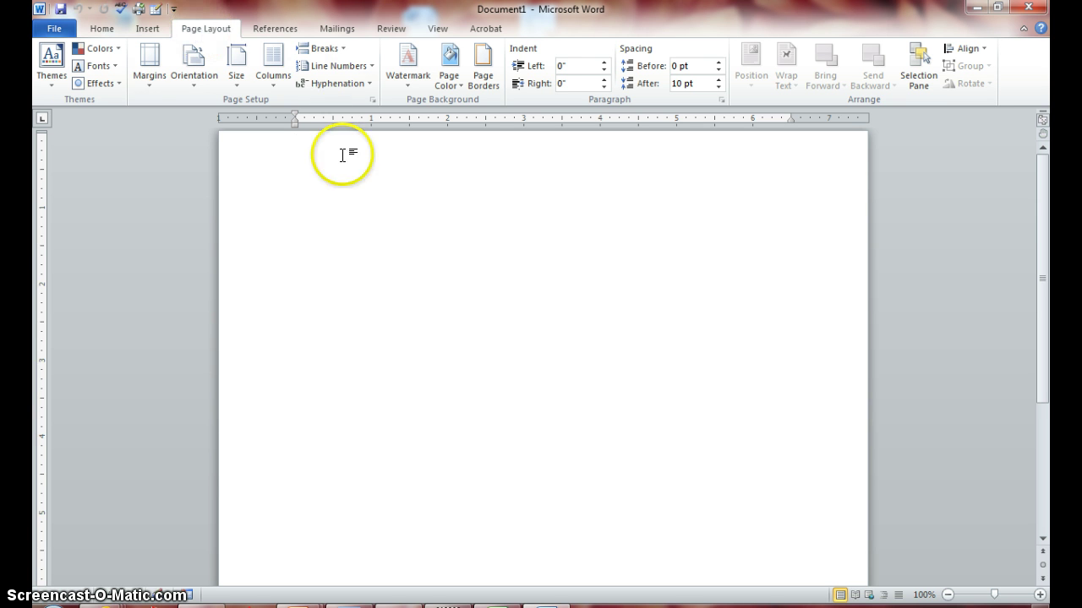